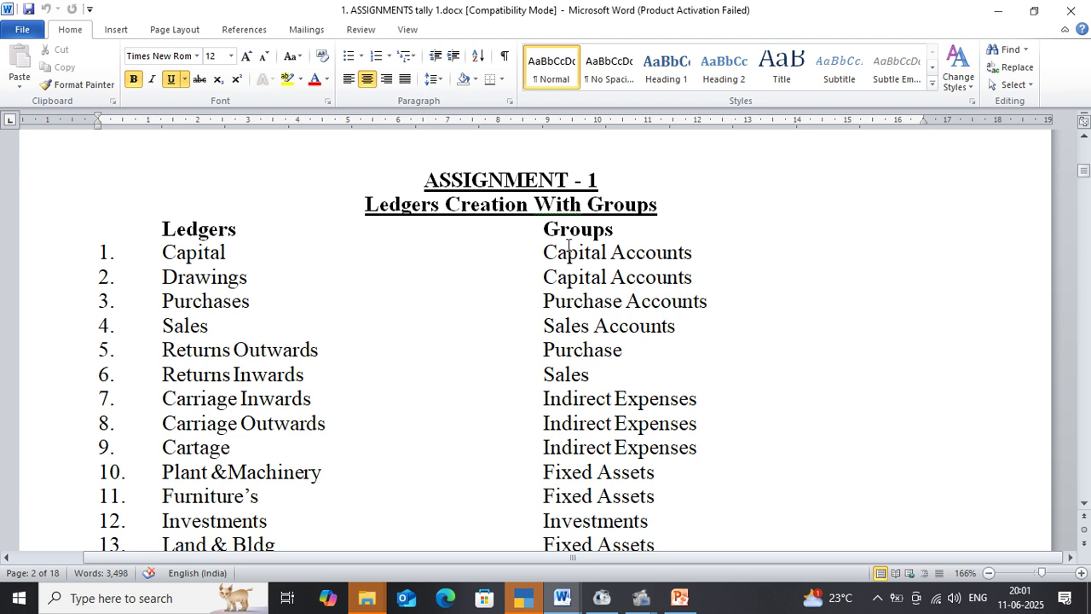
# Read through the Assignment 1 list of ledgers and their groups, from Capital to Dock Dues
pyautogui.scroll(-3, 566, 230)
pyautogui.scroll(6, 552, 249)
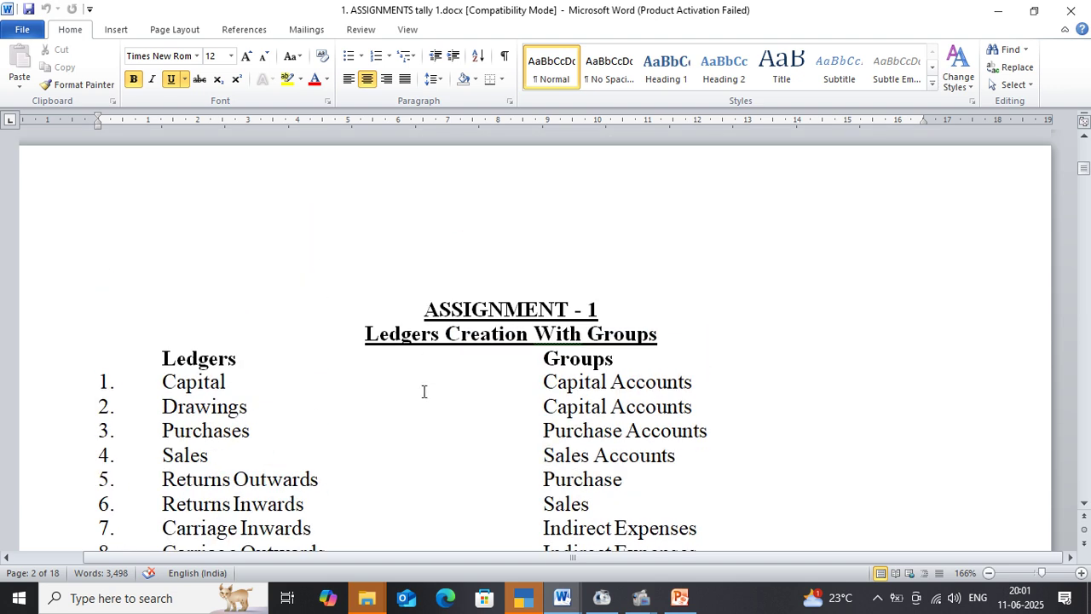
pyautogui.scroll(-4, 501, 383)
pyautogui.scroll(2, 465, 320)
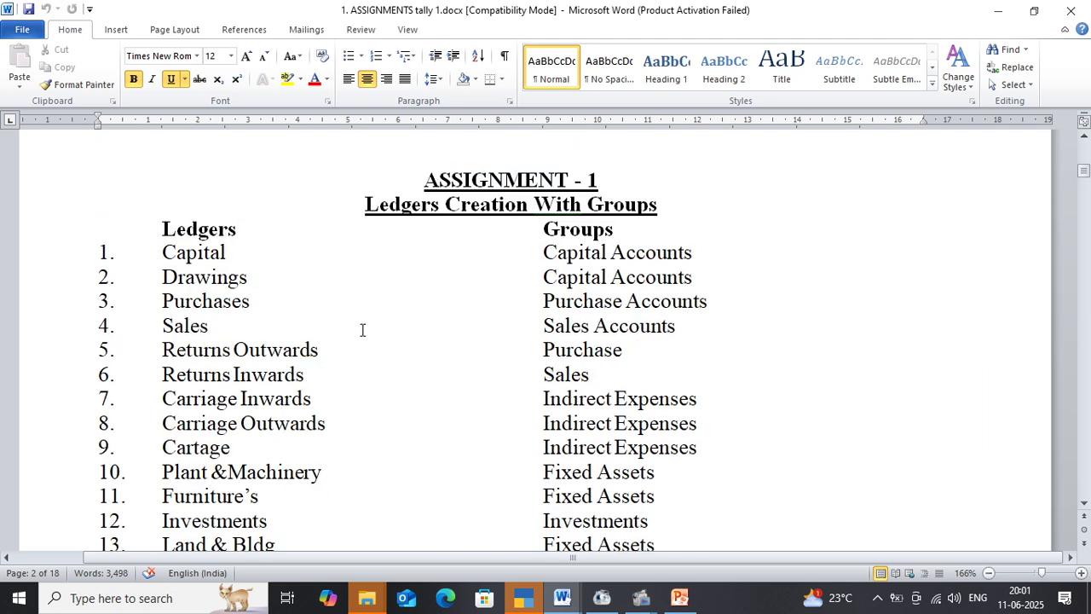
pyautogui.click(282, 256)
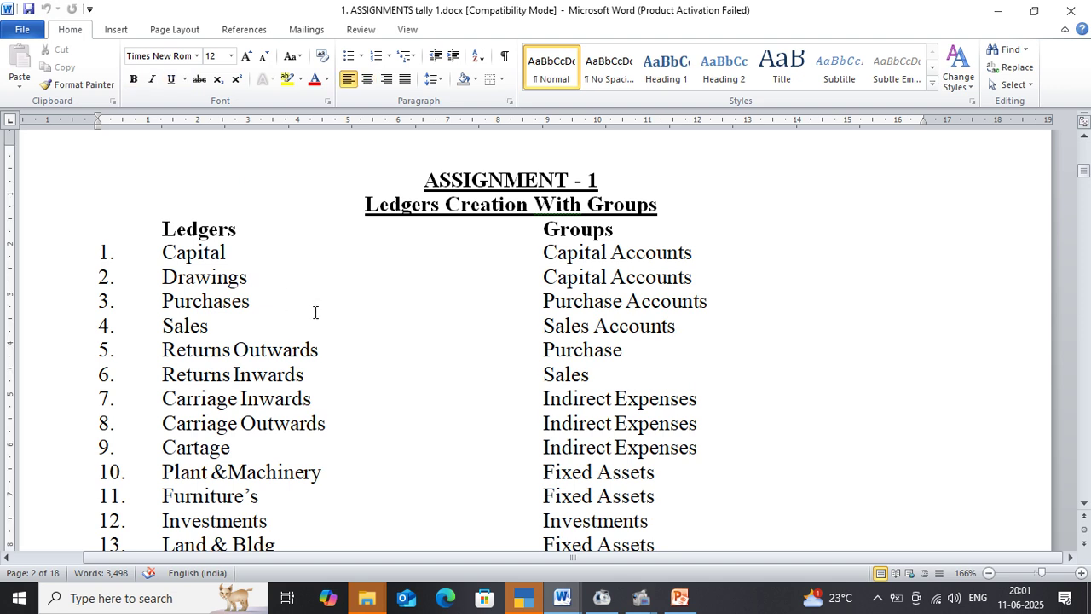
pyautogui.press('Down')
pyautogui.scroll(-1, 367, 349)
pyautogui.click(363, 332)
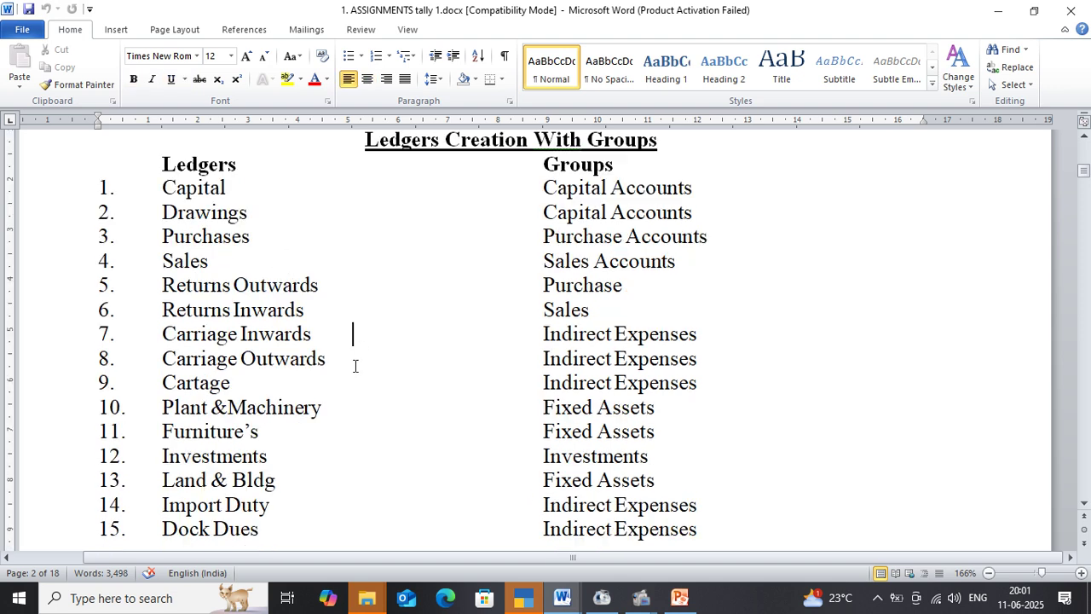
pyautogui.scroll(-2, 358, 362)
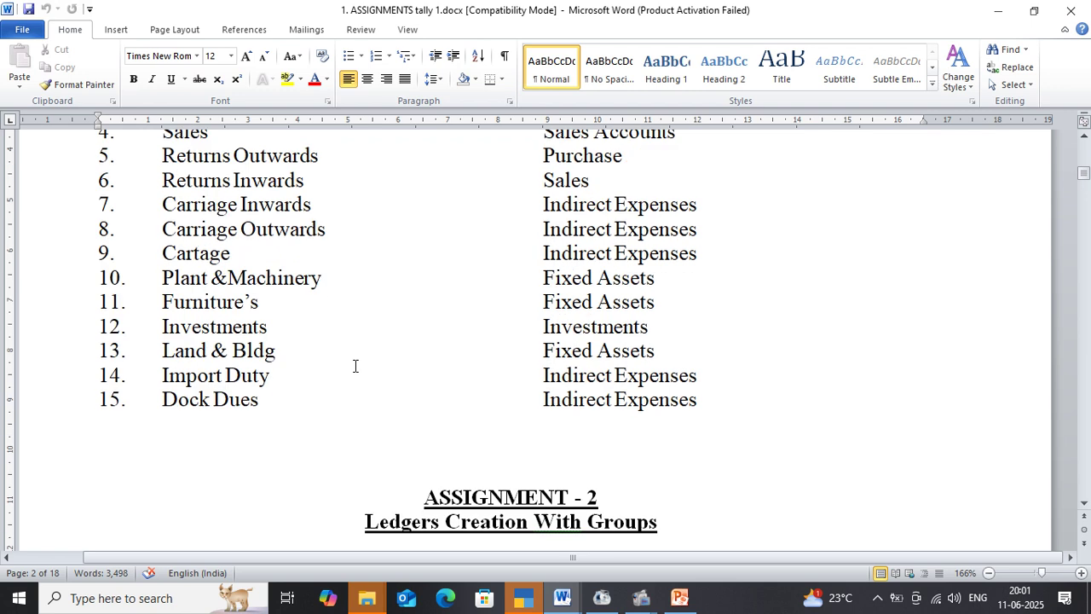
pyautogui.click(368, 255)
pyautogui.click(349, 285)
pyautogui.click(330, 305)
pyautogui.click(309, 335)
pyautogui.click(304, 349)
pyautogui.scroll(-1, 305, 348)
pyautogui.click(299, 319)
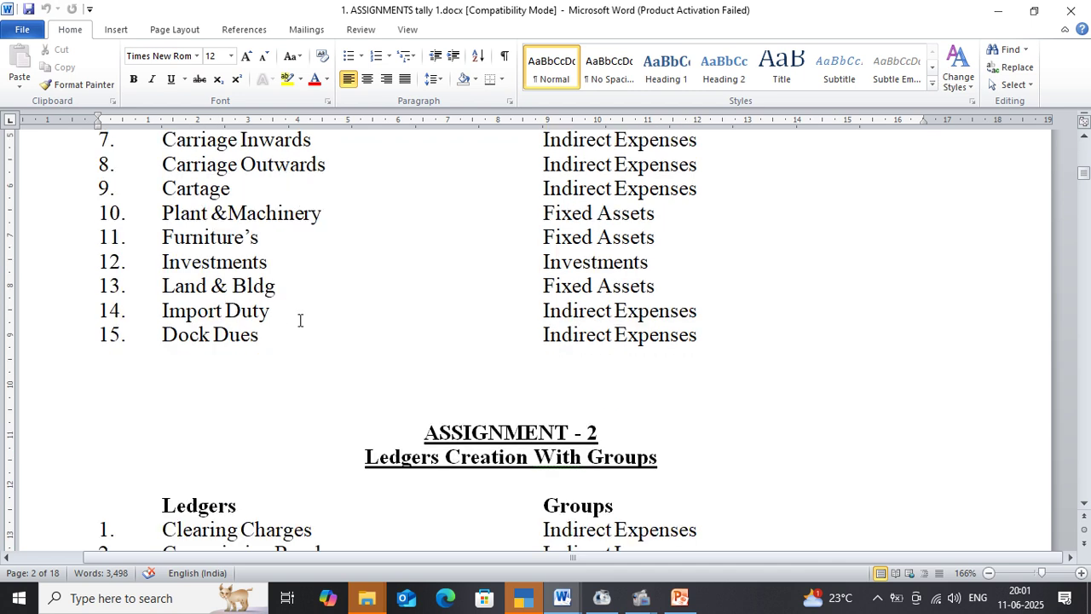
pyautogui.click(292, 339)
# Look through the ledger and group lists of Assignment 2, Assignment 3 and the list from Wages to Goodwill
pyautogui.scroll(-3, 408, 323)
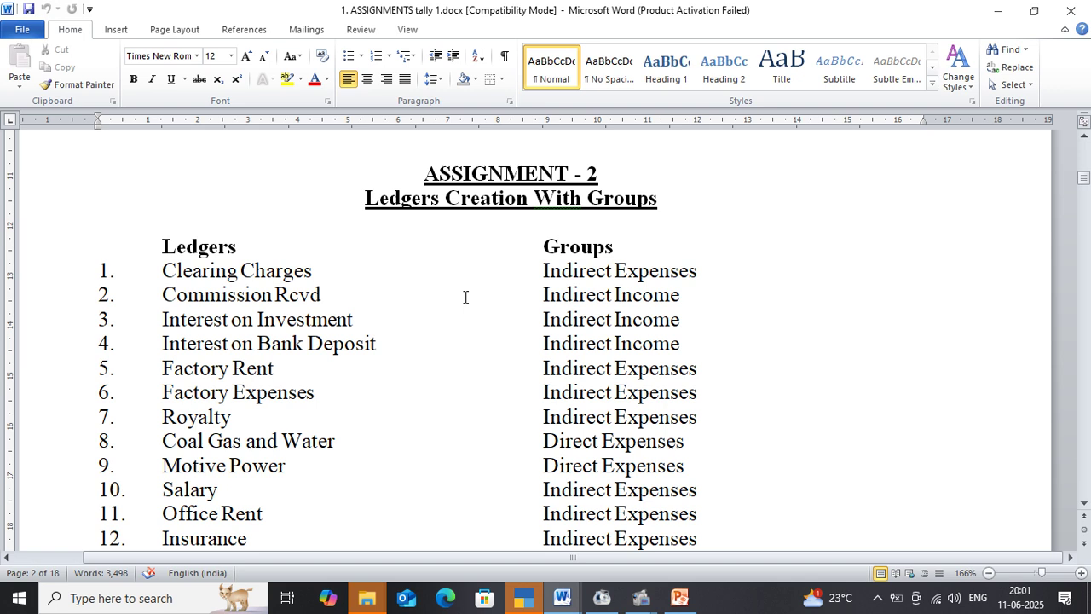
pyautogui.scroll(-12, 466, 296)
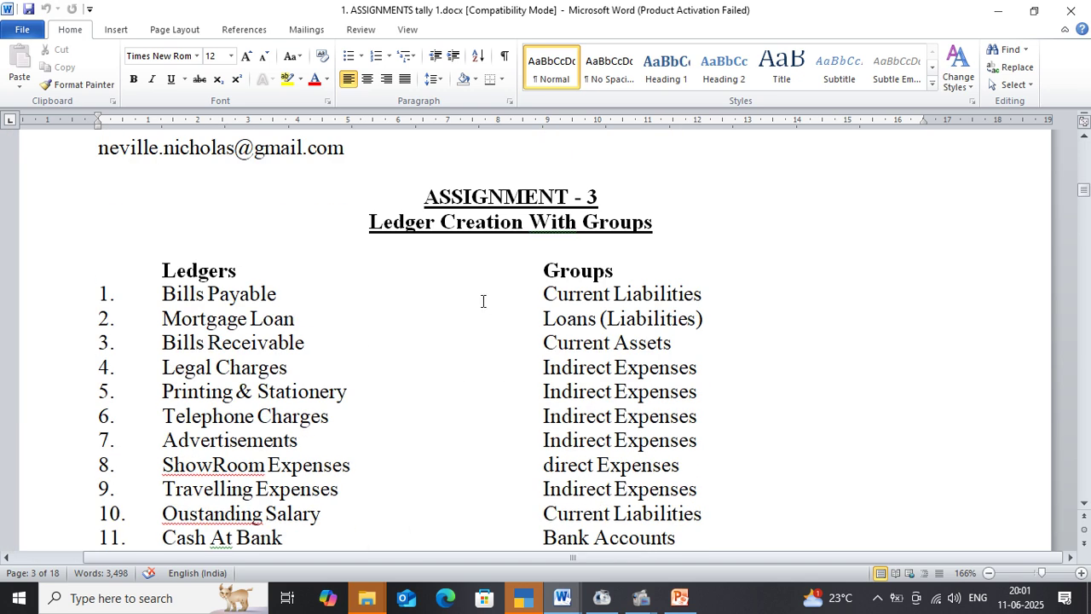
pyautogui.scroll(-4, 473, 305)
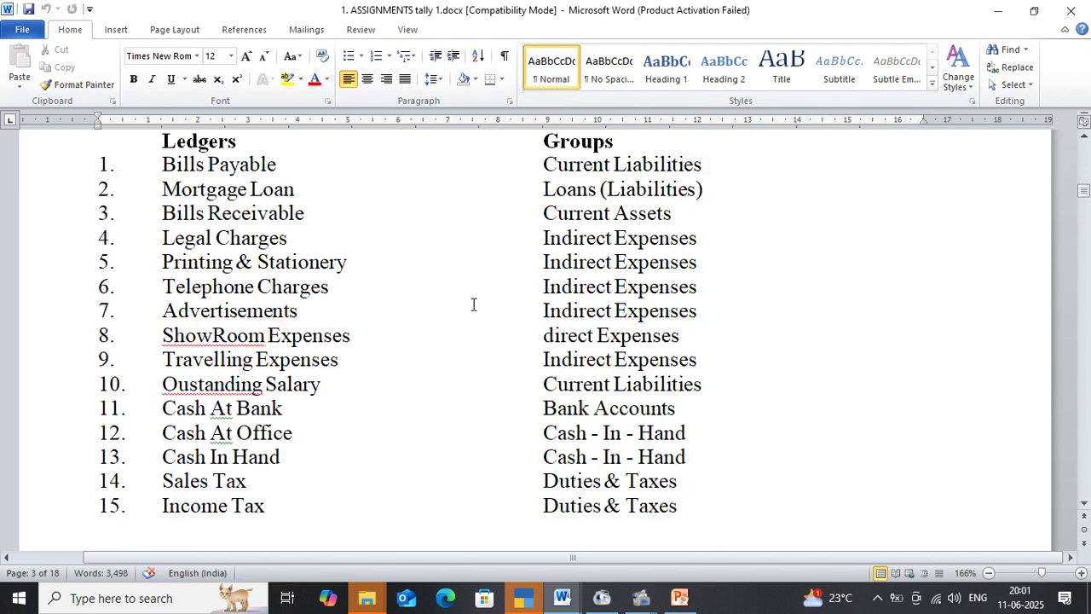
pyautogui.scroll(-15, 473, 304)
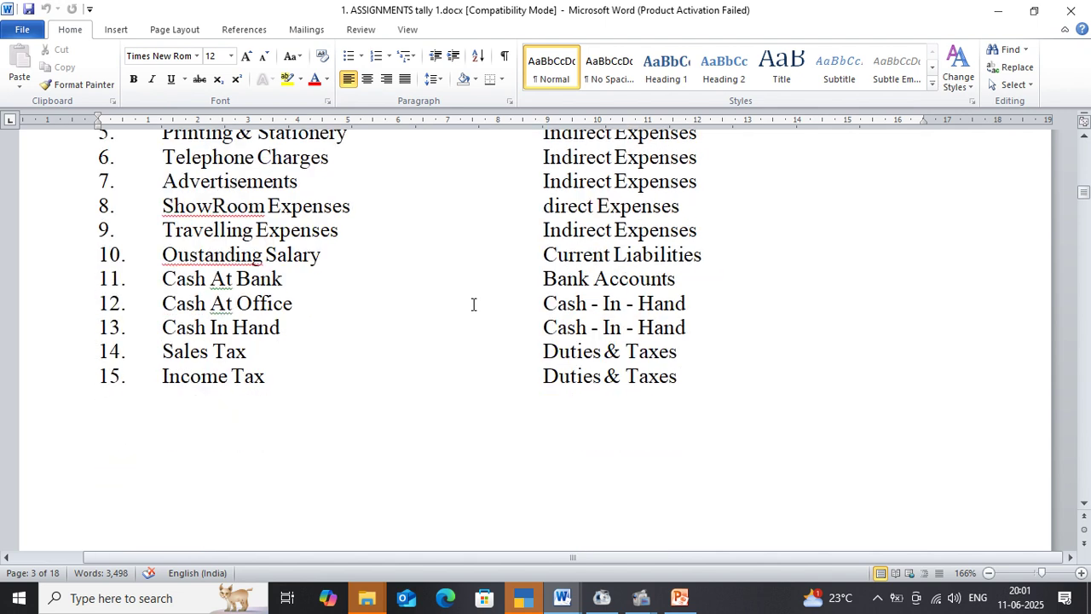
pyautogui.scroll(-3, 473, 304)
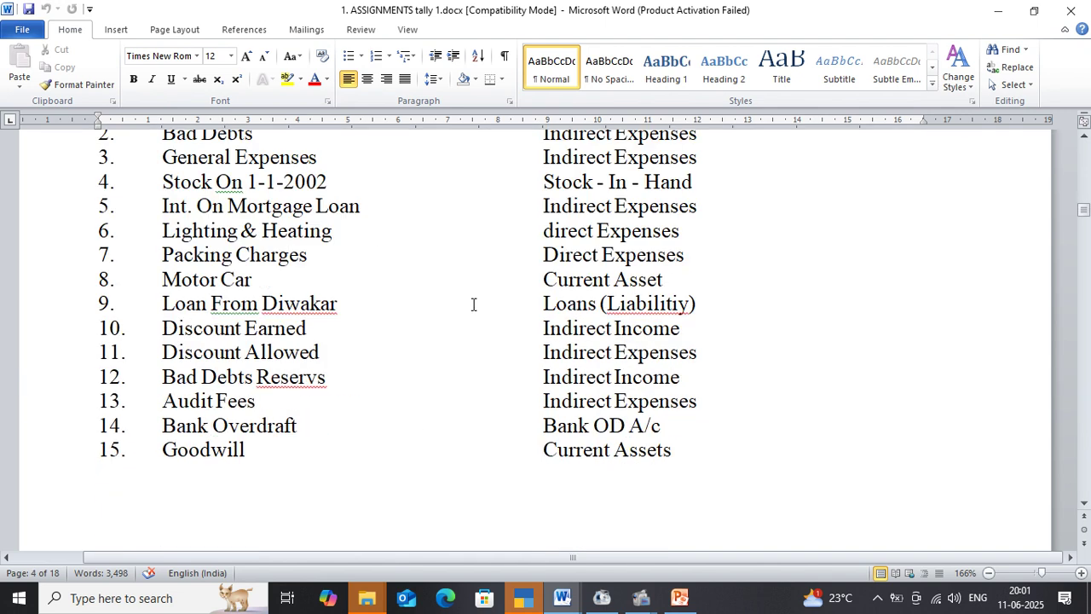
pyautogui.scroll(1, 472, 304)
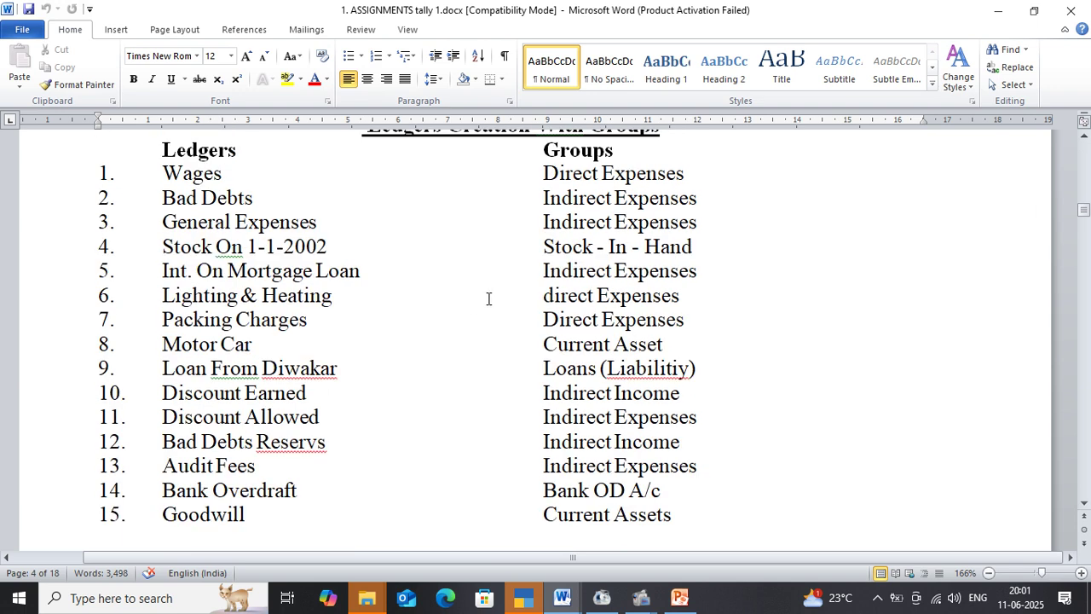
pyautogui.scroll(-4, 526, 323)
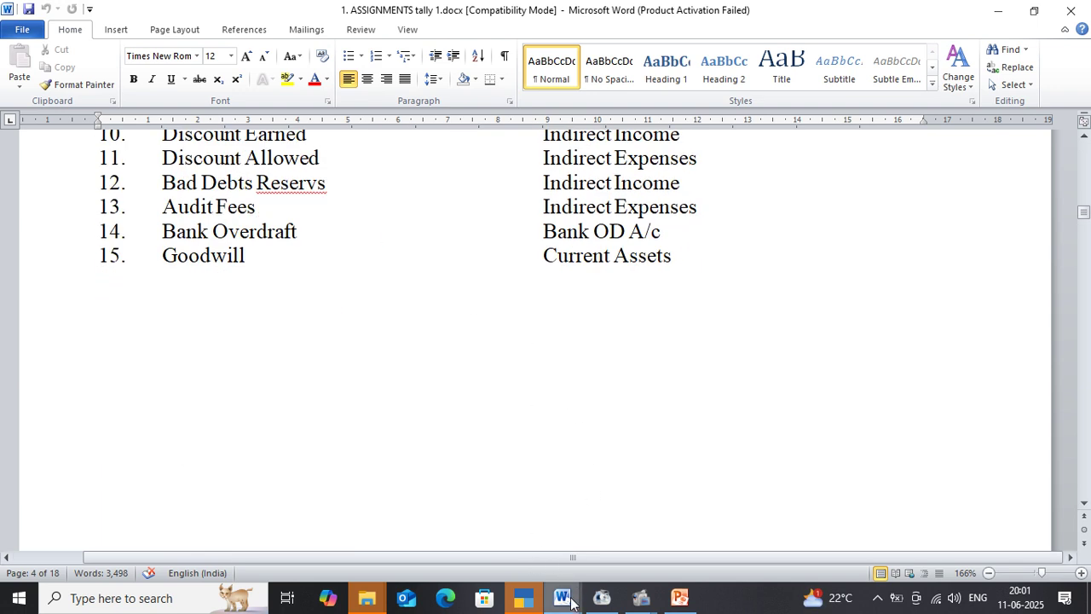
# Switch to tally ledger assignments.docx and look through its numbered ledger list up to the Assignment 2 purchase ledgers
pyautogui.moveTo(571, 602)
pyautogui.click(510, 526)
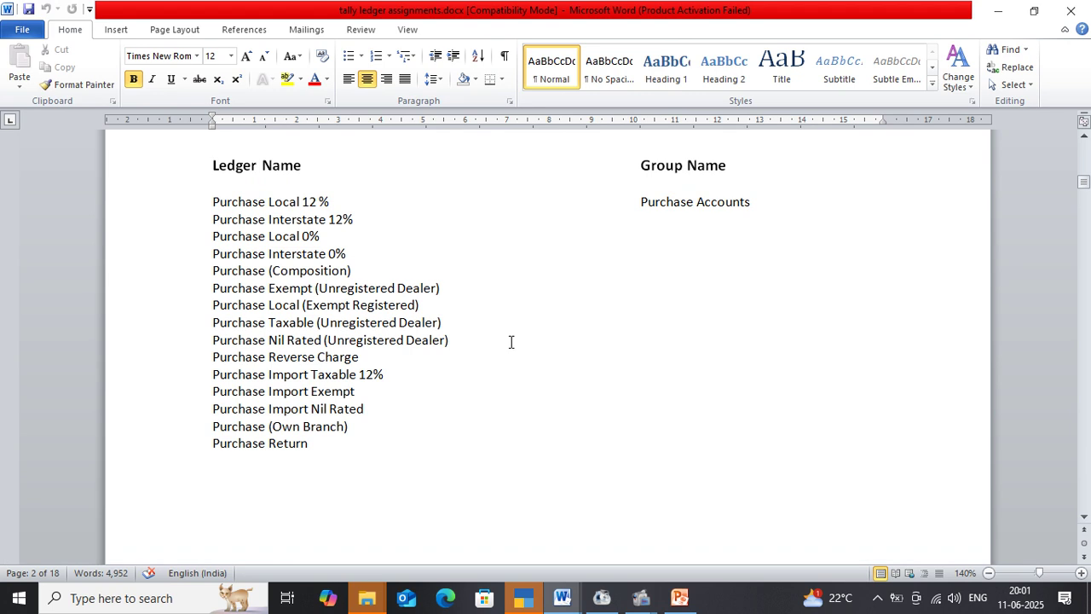
pyautogui.scroll(2, 510, 342)
pyautogui.keyDown('ctrl'); pyautogui.scroll(1, 513, 334); pyautogui.keyUp('ctrl')
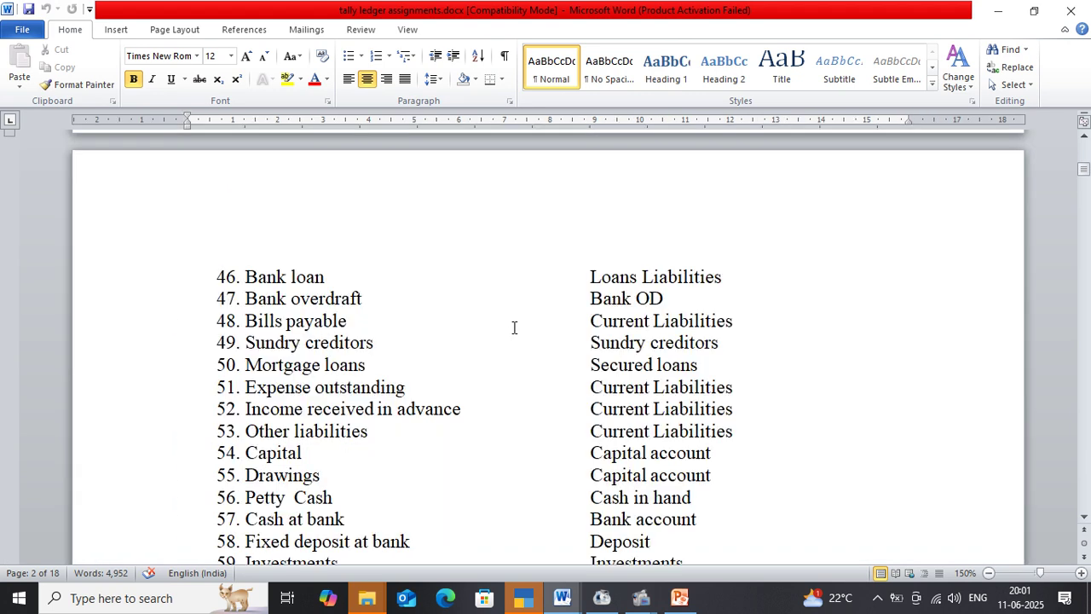
pyautogui.scroll(19, 514, 327)
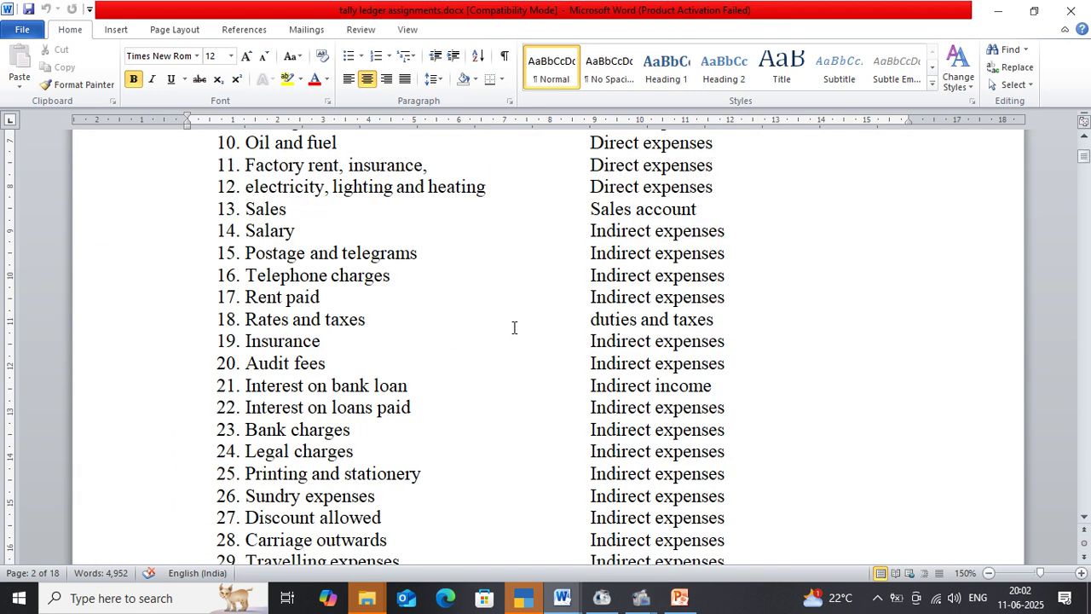
pyautogui.scroll(1, 513, 327)
pyautogui.scroll(-20, 514, 327)
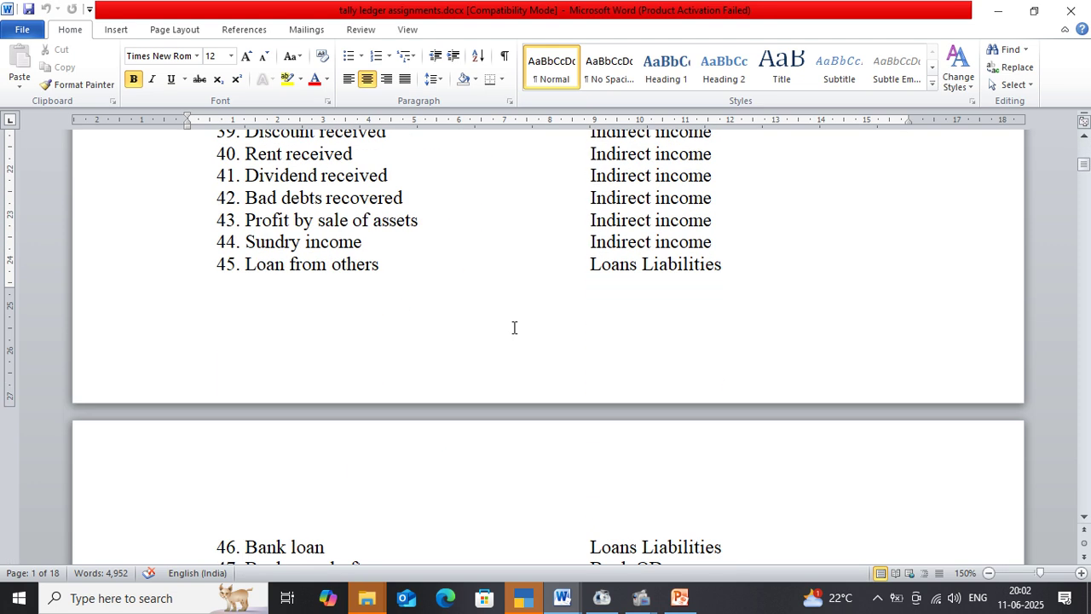
pyautogui.scroll(-14, 514, 328)
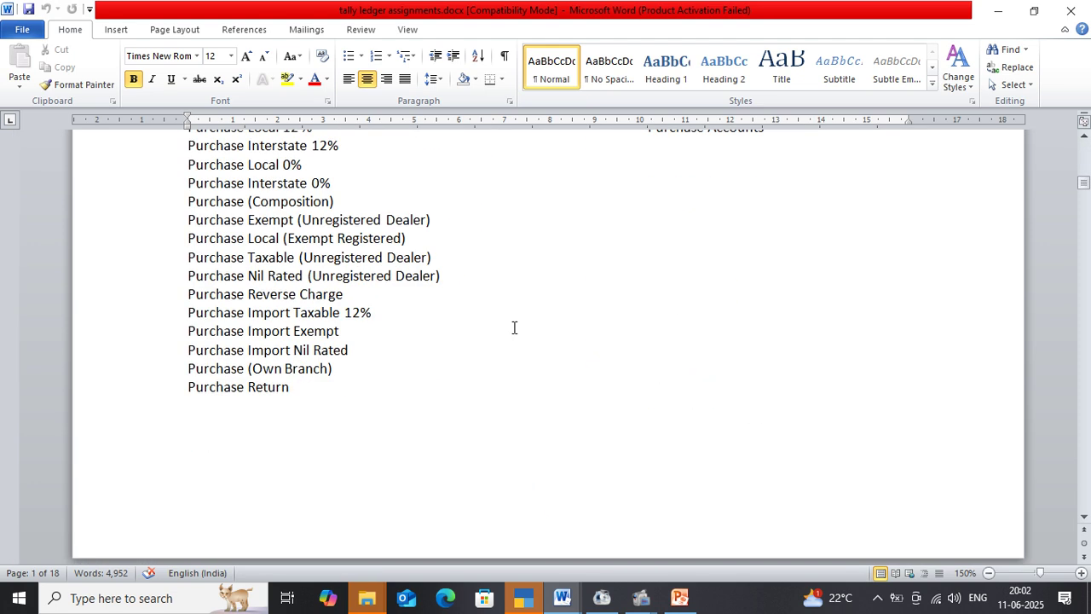
pyautogui.scroll(4, 513, 336)
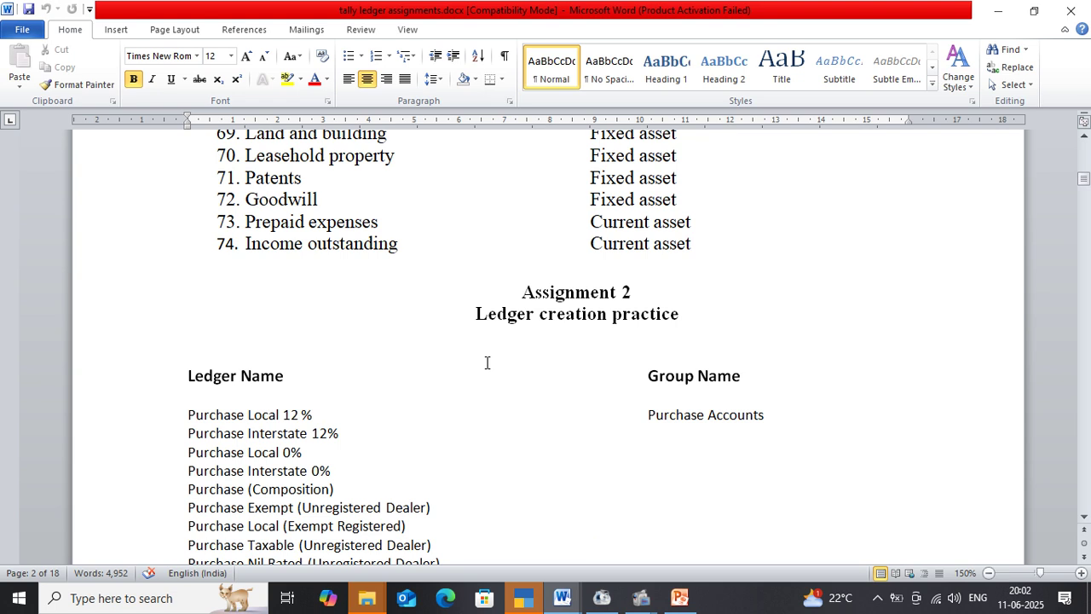
pyautogui.scroll(-3, 487, 361)
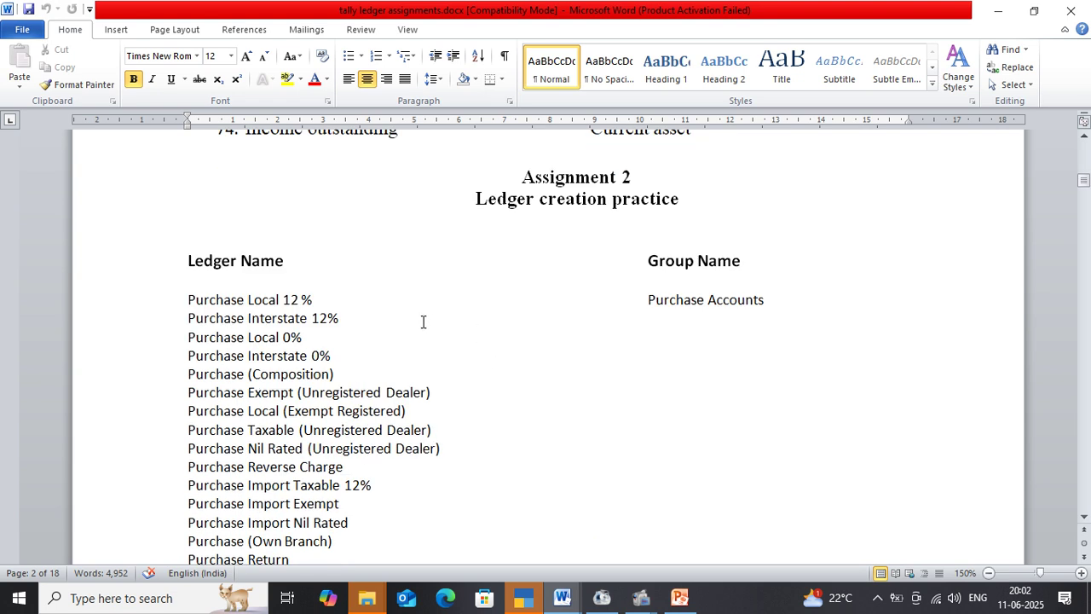
# Examine the Purchase Local 12% ledger and its Purchase Accounts group in Assignment 2
pyautogui.click(426, 265)
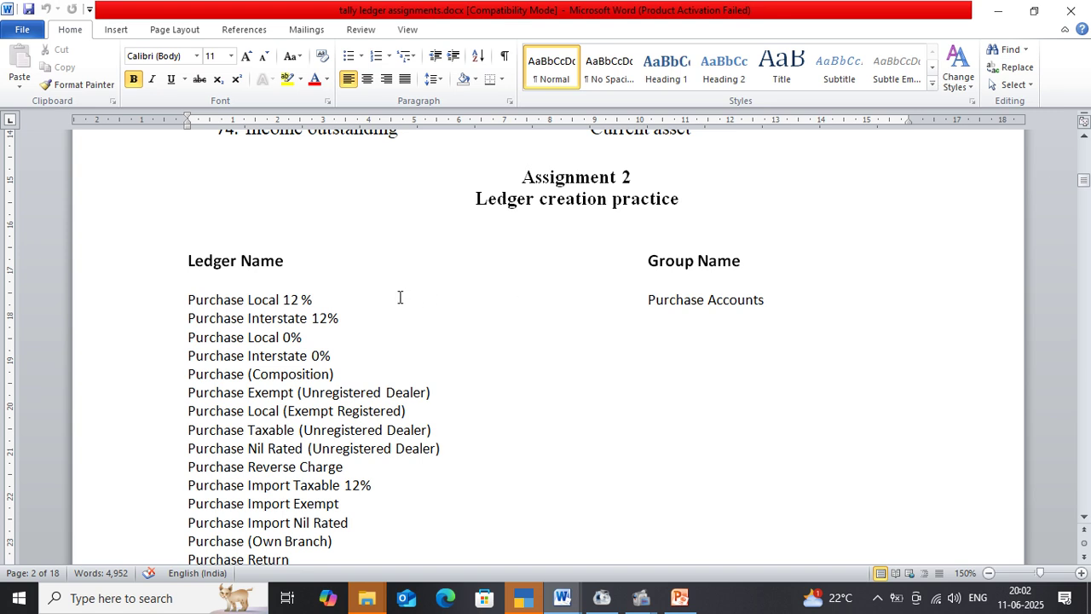
pyautogui.click(231, 303)
pyautogui.click(669, 303)
pyautogui.click(788, 302)
pyautogui.click(332, 304)
# Add 0% under the Ledger creation practice heading and 5% 12% 18% 28% on a new line below it
pyautogui.click(304, 260)
pyautogui.click(307, 238)
pyautogui.write('0%')
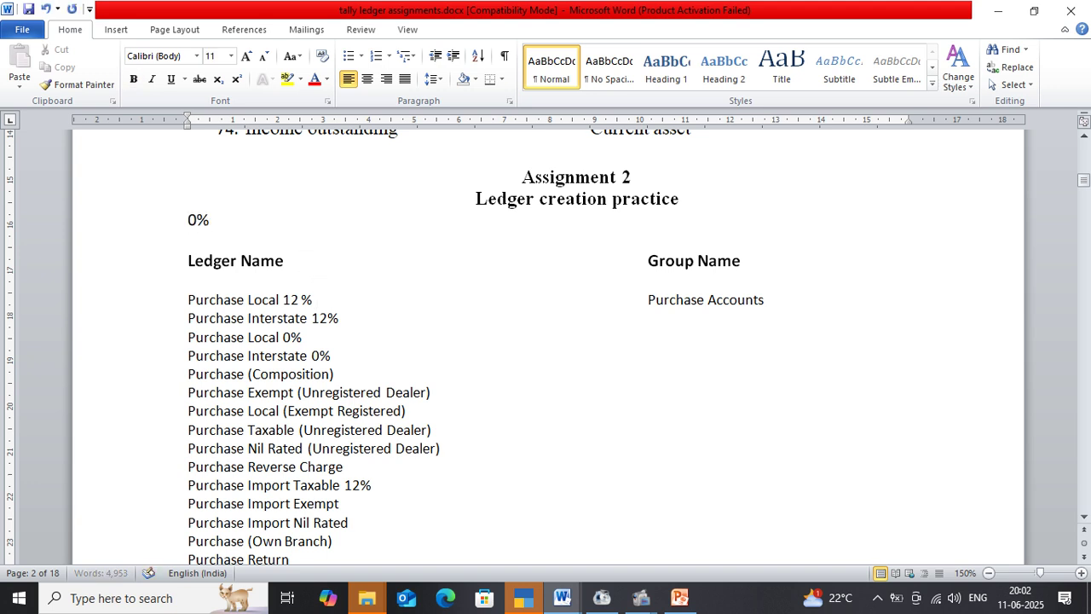
pyautogui.press('Return')
pyautogui.write('5')
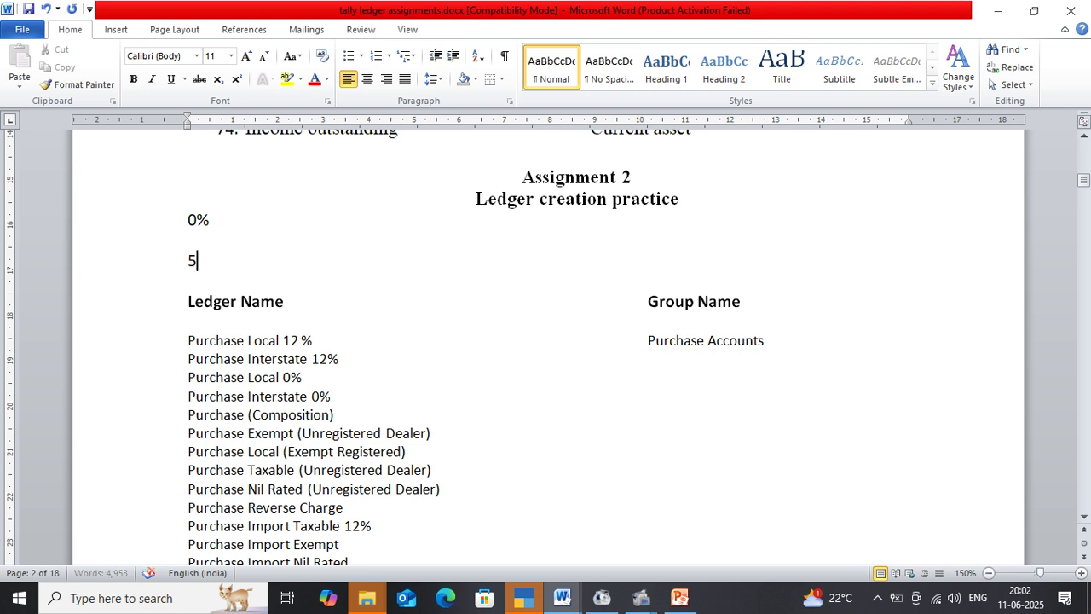
pyautogui.write('% 12% 18% ')
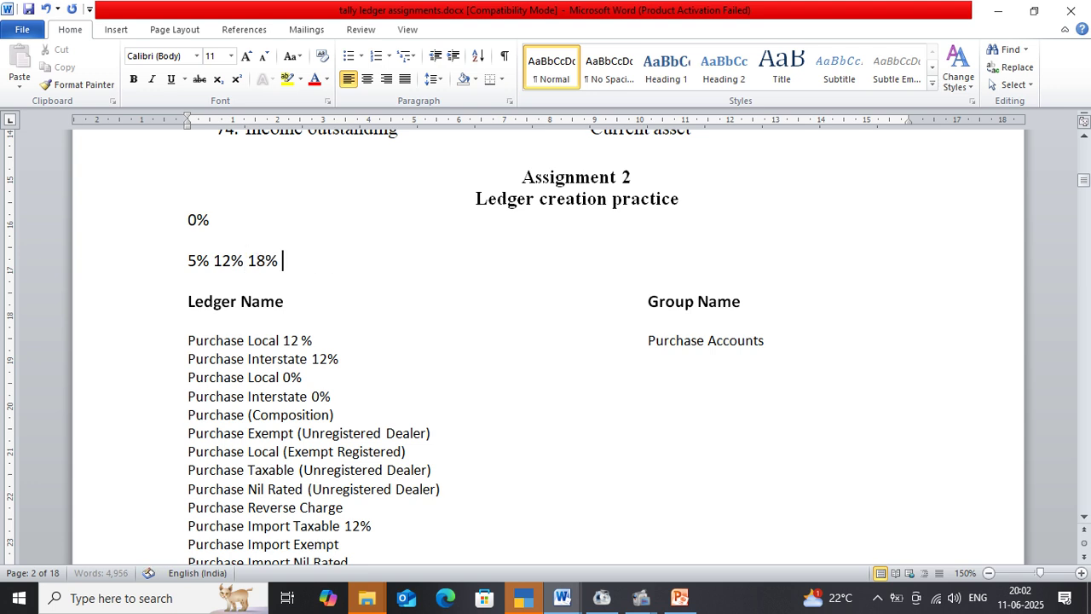
pyautogui.write('28%')
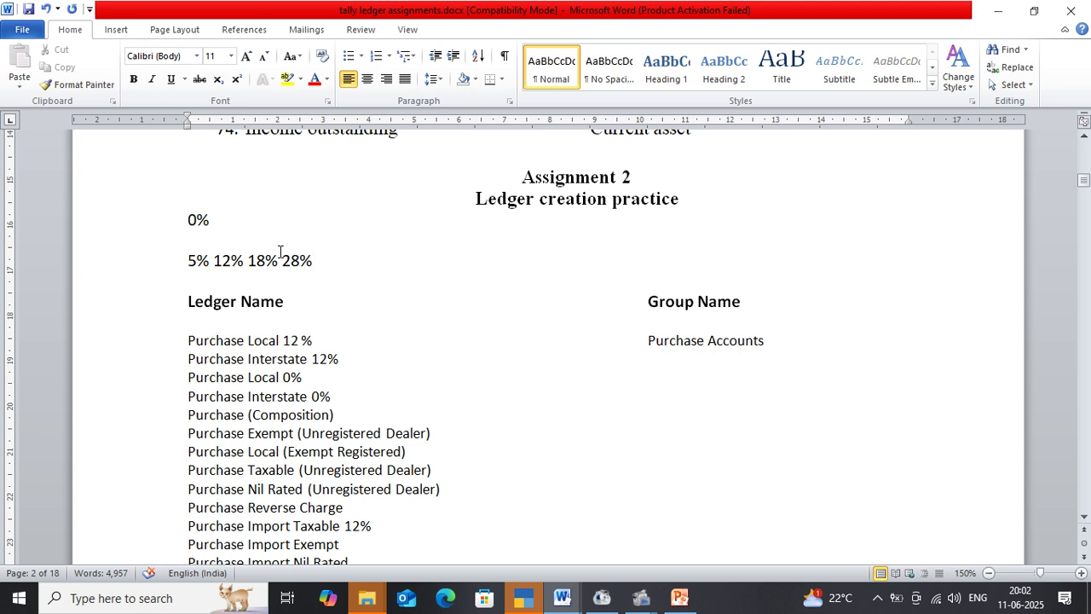
# Review the 0% rate, the Purchase Local ledgers and the Purchase Accounts group in Assignment 2
pyautogui.click(186, 220)
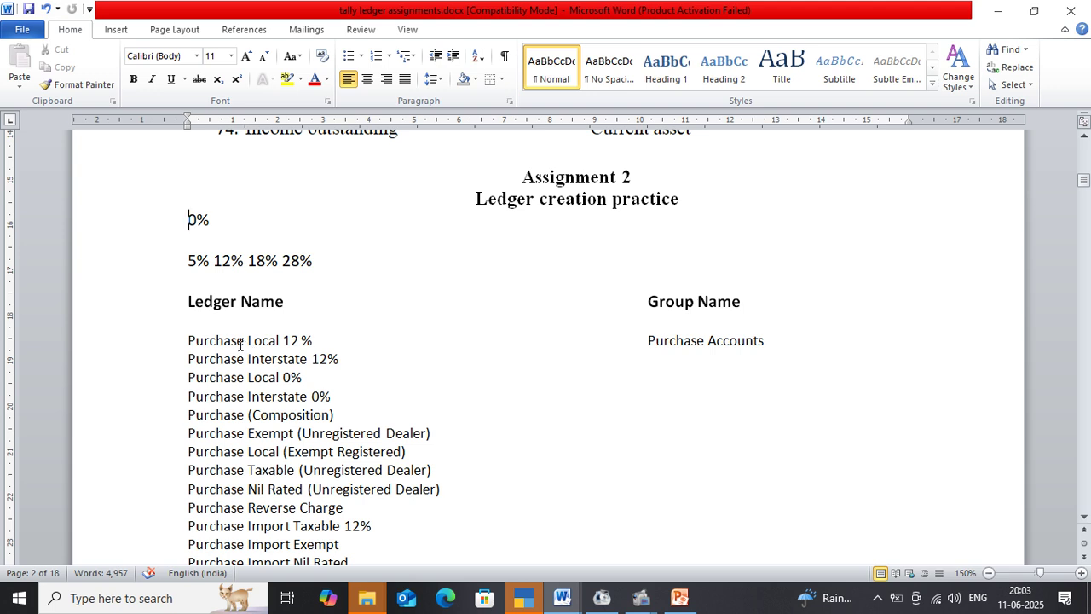
pyautogui.click(326, 334)
pyautogui.click(315, 340)
pyautogui.click(620, 344)
pyautogui.click(319, 342)
pyautogui.click(325, 378)
pyautogui.scroll(-1, 324, 378)
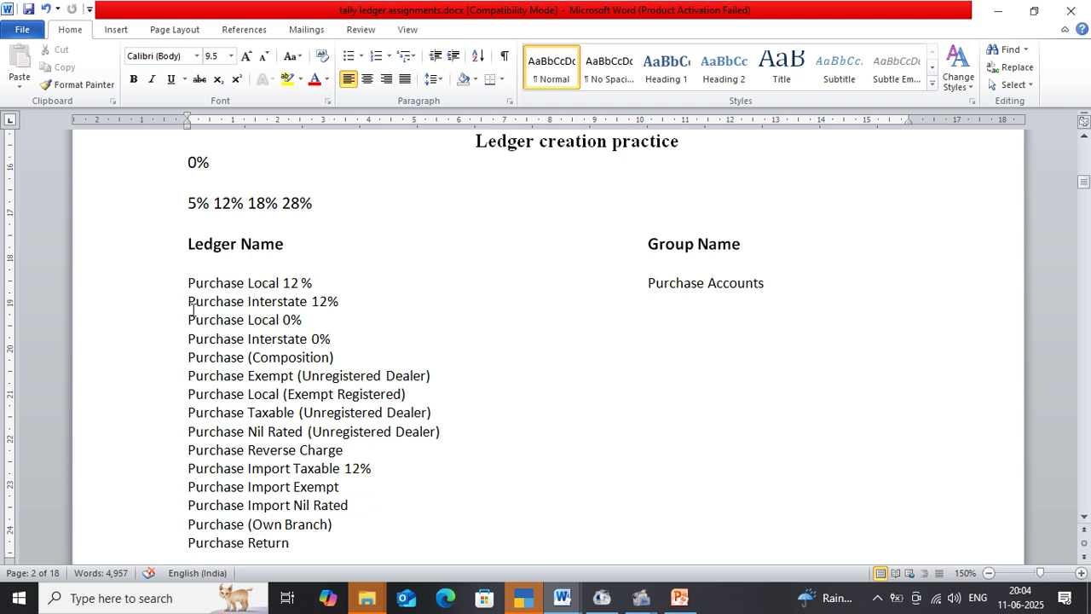
# Highlight and review the Purchase Interstate 12%, Purchase Local 12%, Purchase Local 0% and Purchase (Composition) ledgers
pyautogui.moveTo(185, 310); pyautogui.dragTo(358, 304)
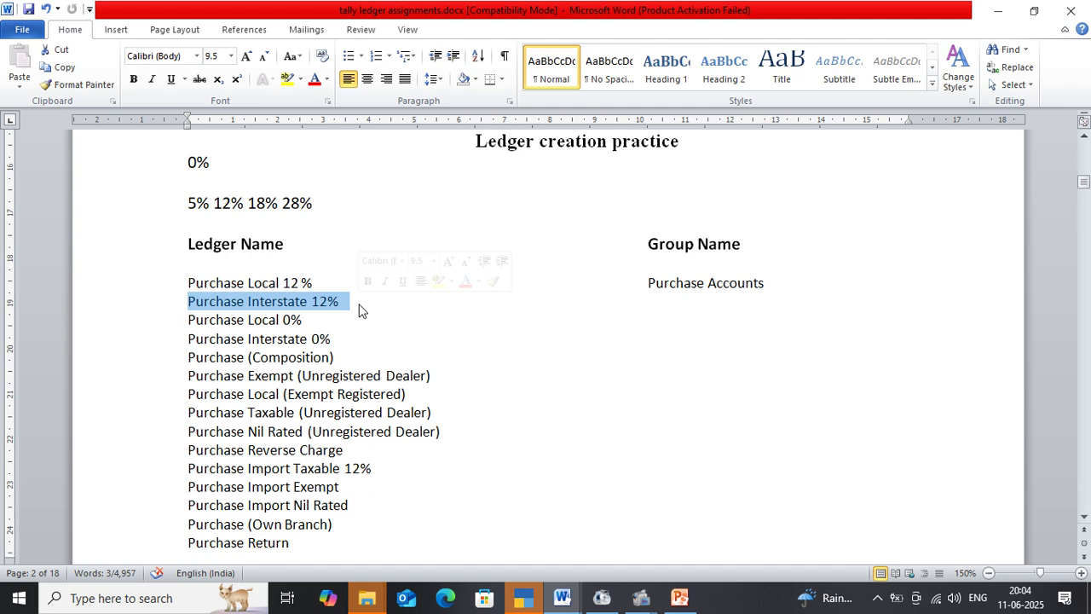
pyautogui.click(303, 244)
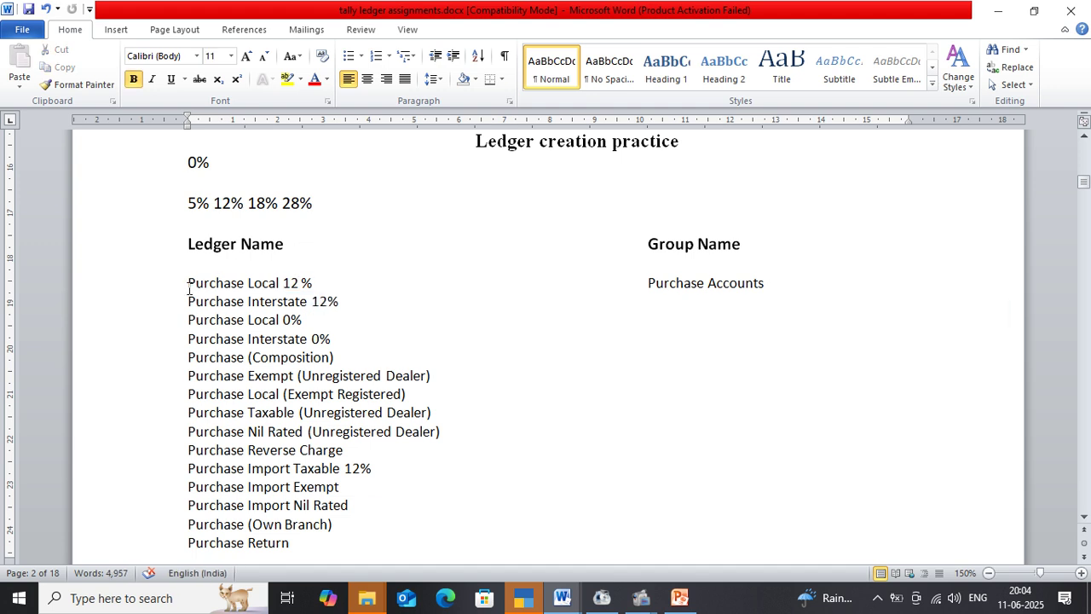
pyautogui.moveTo(188, 284); pyautogui.dragTo(318, 282)
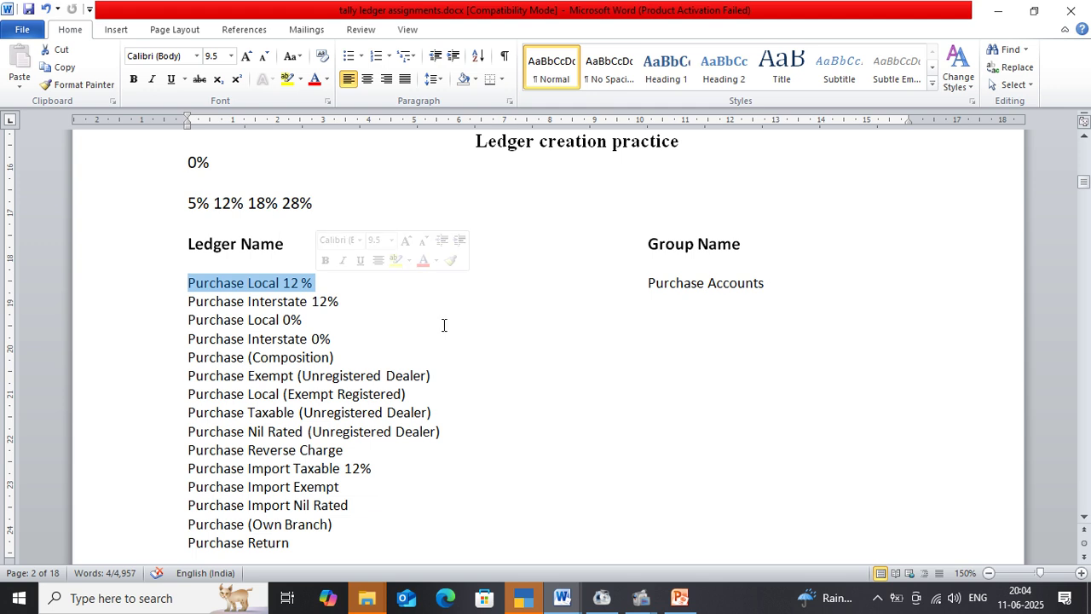
pyautogui.scroll(-1, 364, 333)
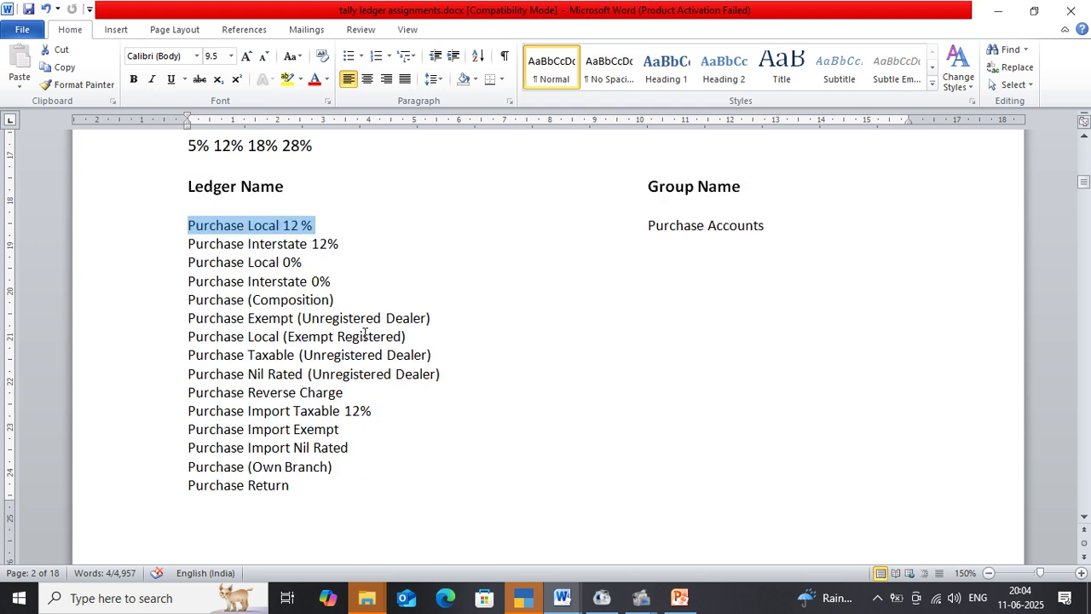
pyautogui.click(291, 262)
pyautogui.moveTo(309, 261); pyautogui.dragTo(215, 268)
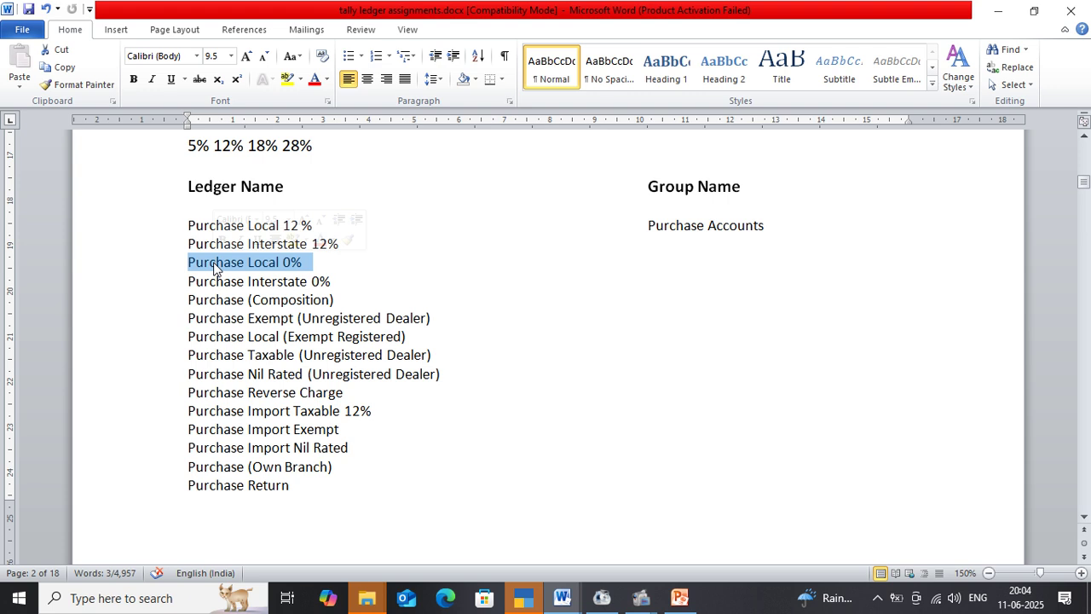
pyautogui.doubleClick(256, 305)
pyautogui.tripleClick(255, 305)
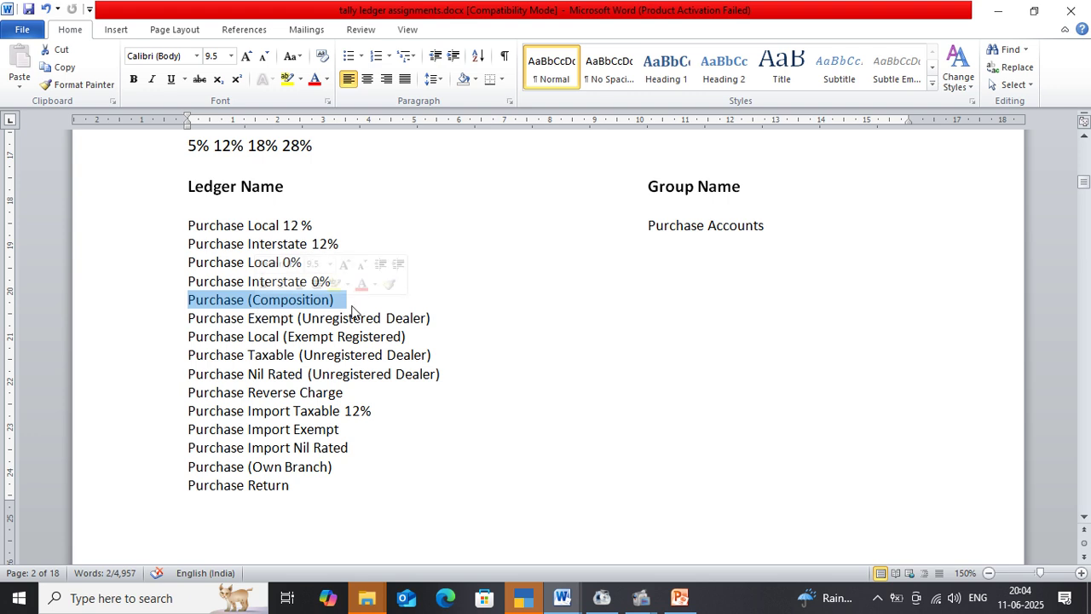
pyautogui.click(453, 238)
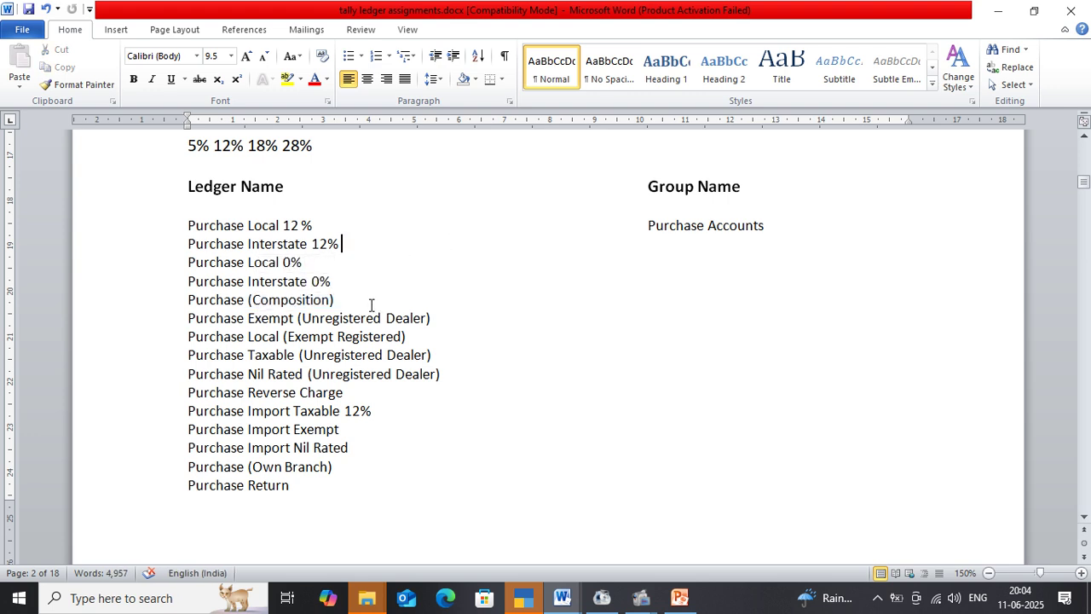
pyautogui.click(288, 298)
pyautogui.scroll(-1, 307, 300)
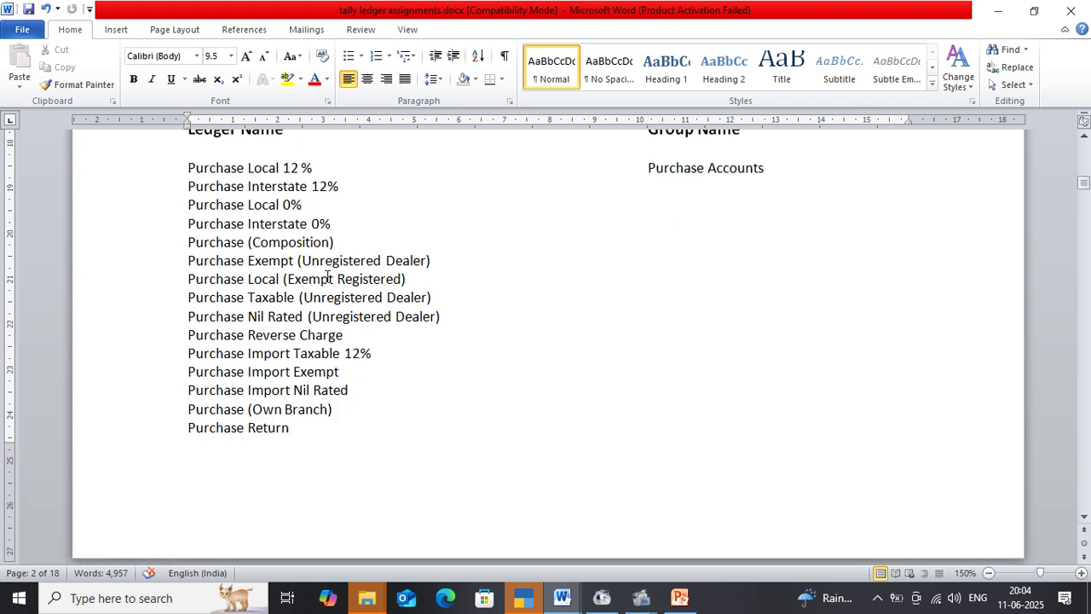
# Highlight and review the Purchase Exempt (Unregistered Dealer) and Purchase Return ledgers at the end of the purchase list
pyautogui.click(252, 266)
pyautogui.click(325, 261)
pyautogui.doubleClick(241, 263)
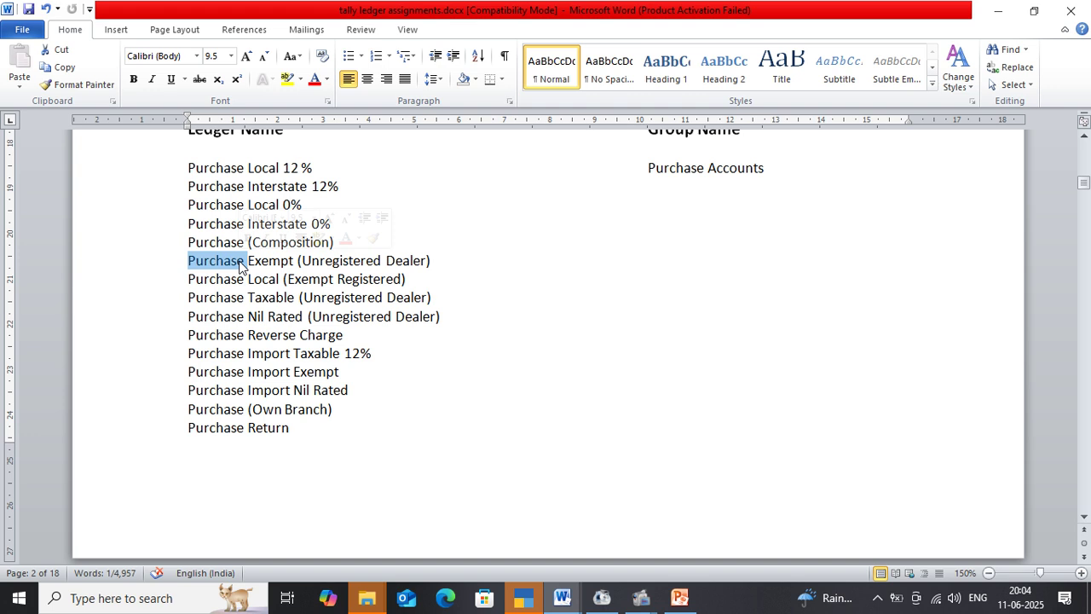
pyautogui.tripleClick(274, 264)
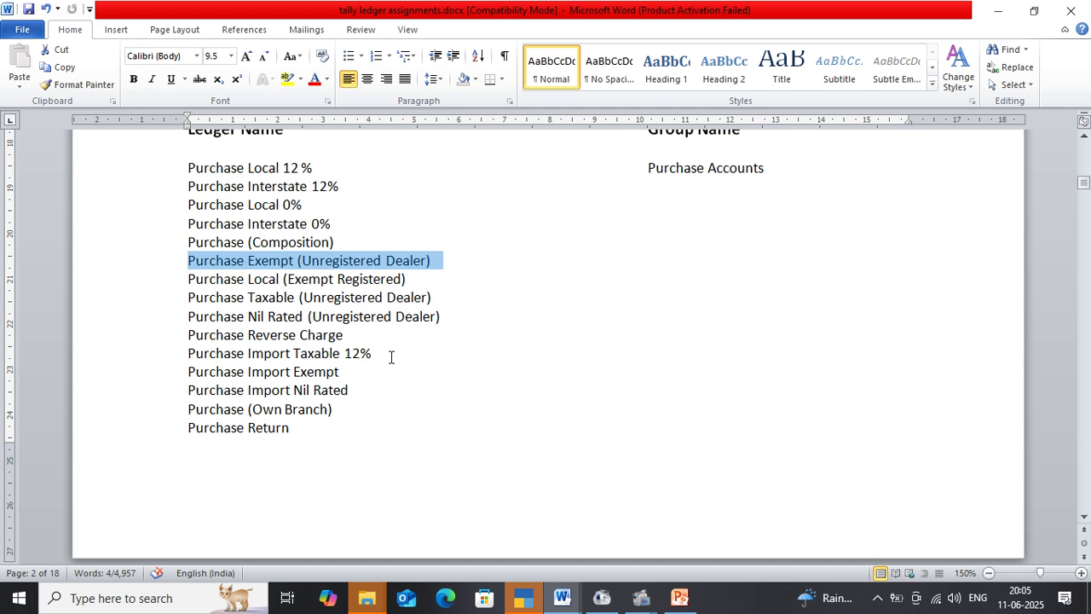
pyautogui.click(356, 415)
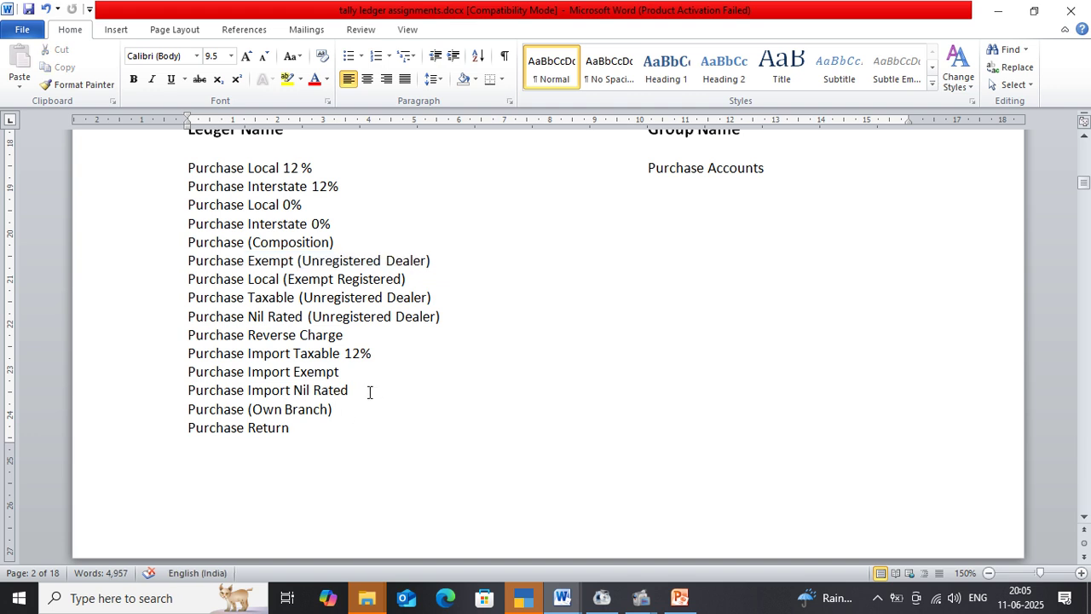
pyautogui.tripleClick(300, 429)
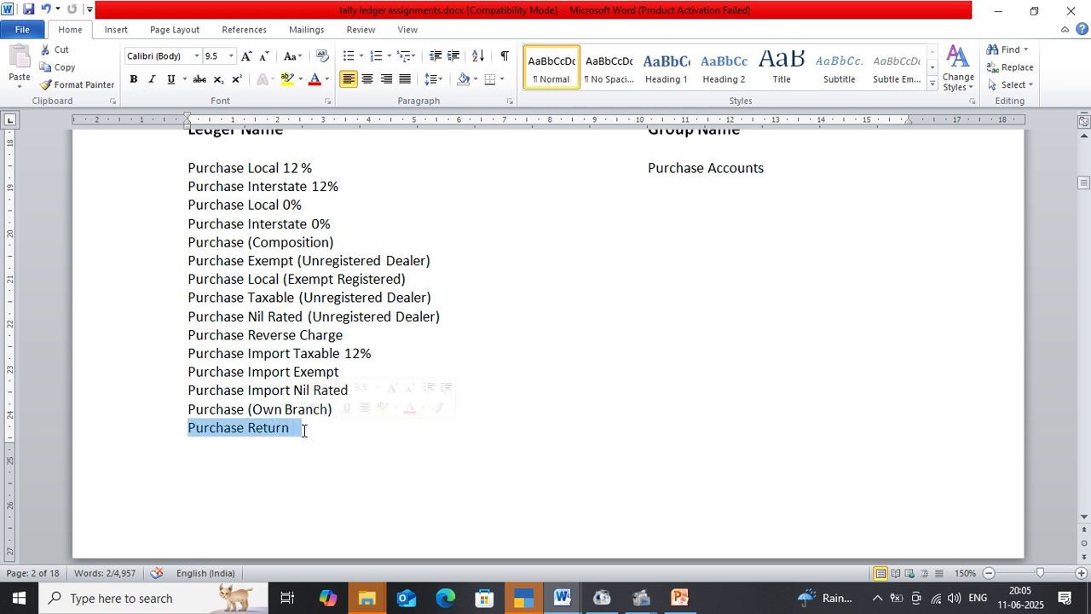
pyautogui.scroll(-3, 483, 338)
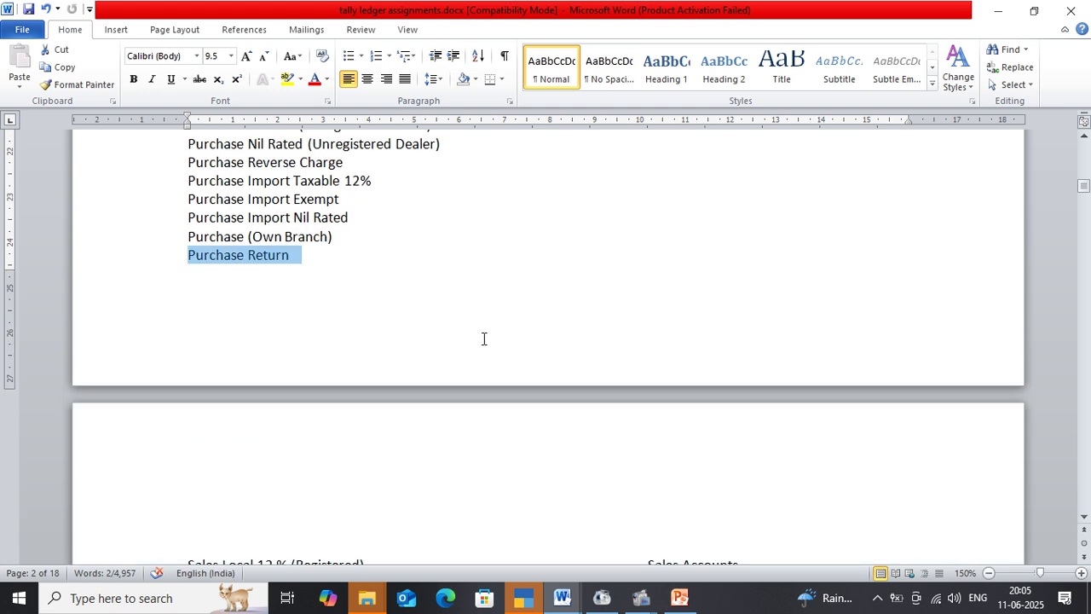
pyautogui.scroll(-3, 484, 343)
pyautogui.scroll(7, 485, 345)
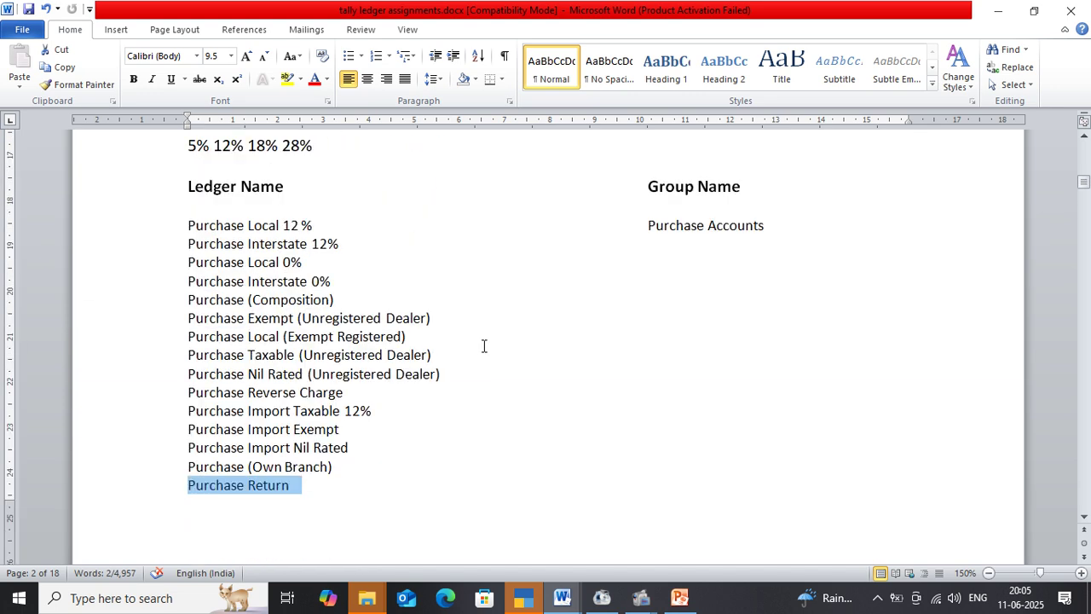
# Review the sales ledgers under the Sales Accounts group, from Sales Local 12 % (Registered) to Sale Return
pyautogui.scroll(-8, 490, 349)
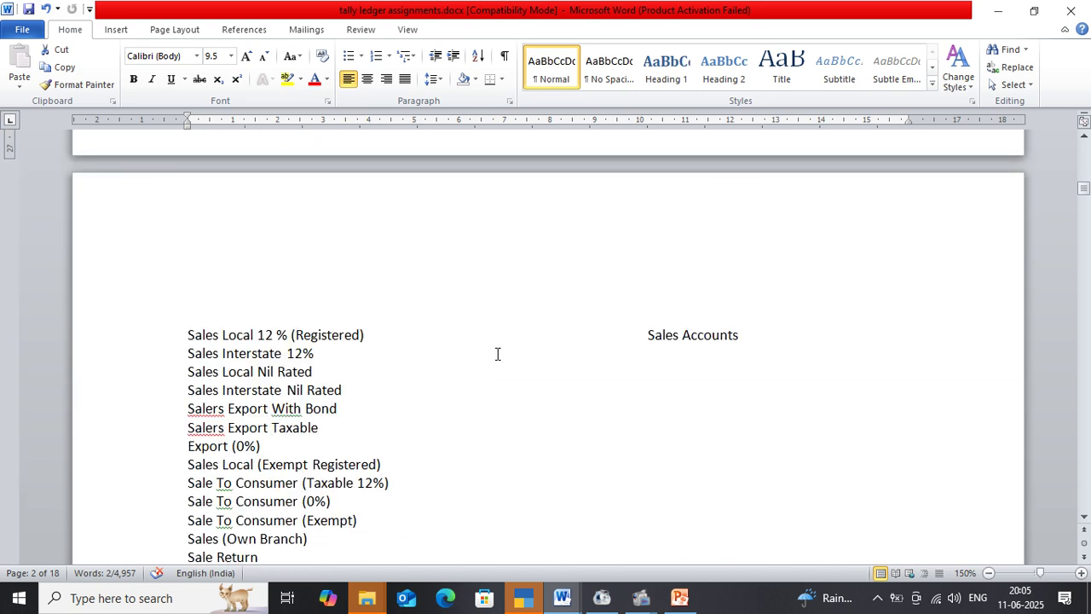
pyautogui.scroll(-2, 496, 354)
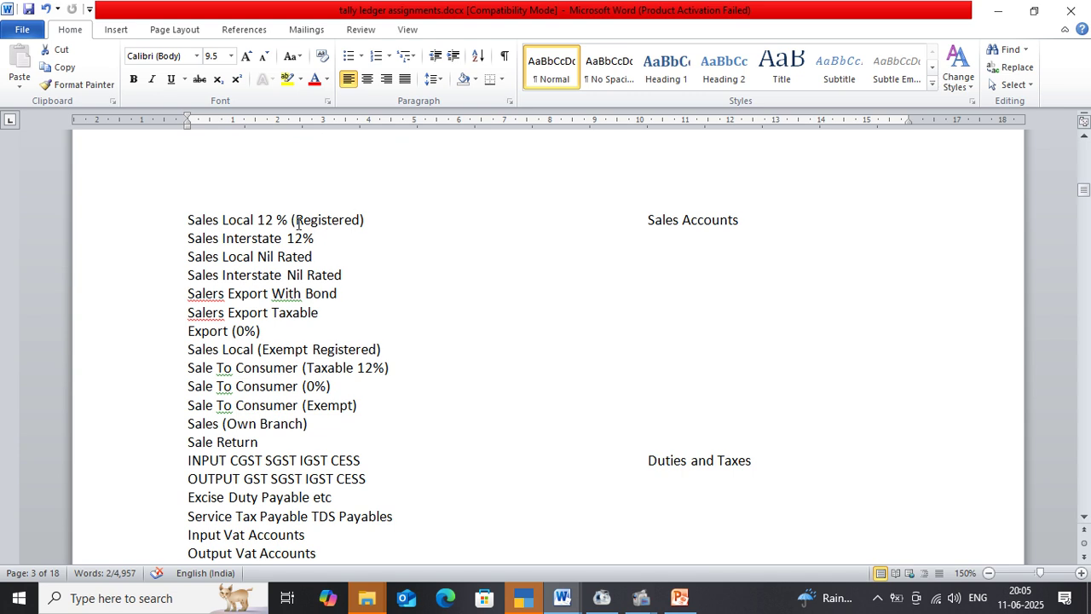
pyautogui.click(273, 220)
pyautogui.scroll(-1, 327, 261)
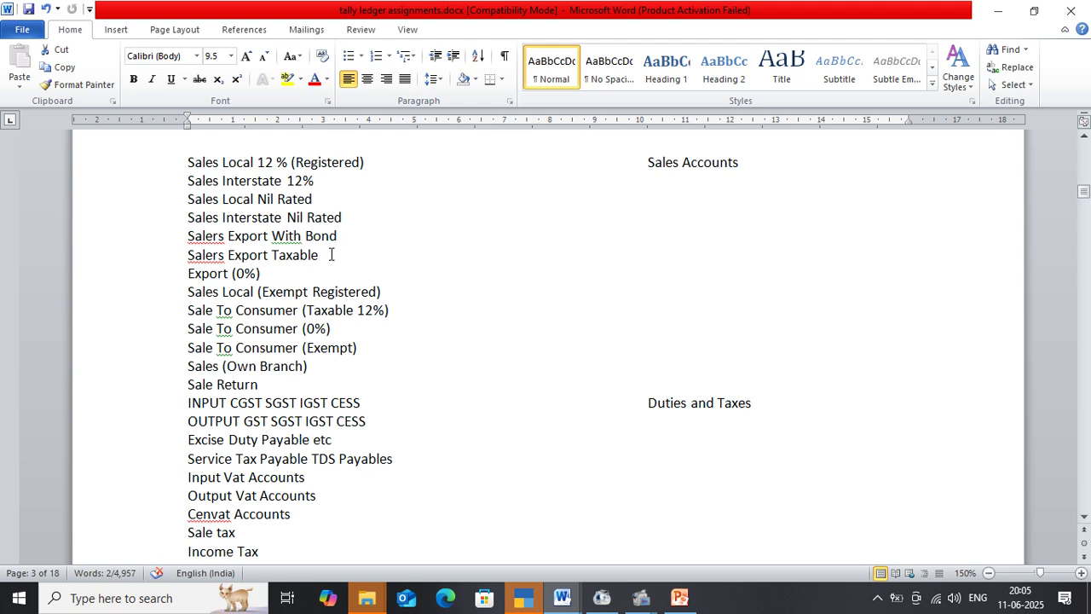
pyautogui.scroll(-1, 333, 254)
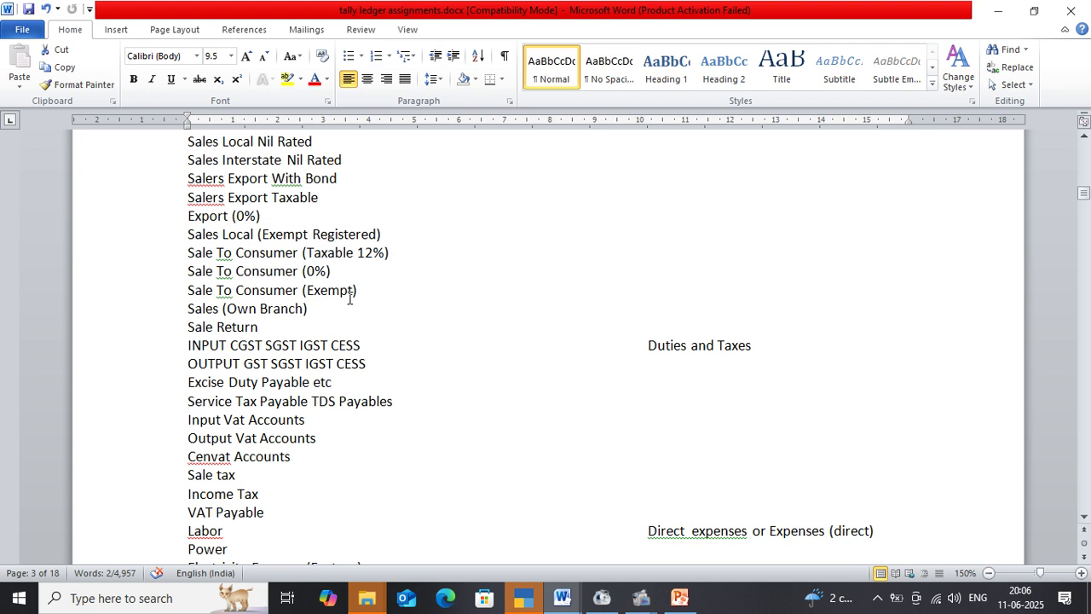
pyautogui.scroll(-1, 273, 314)
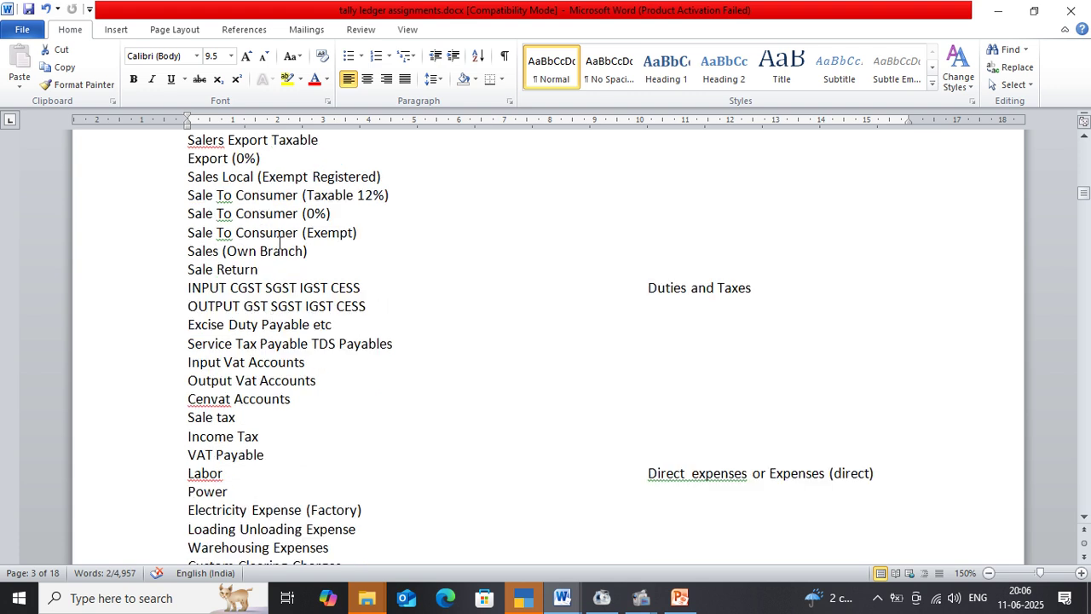
# Insert a blank line after Sale Return to separate the sales ledgers from the INPUT CGST SGST IGST CESS line
pyautogui.click(246, 270)
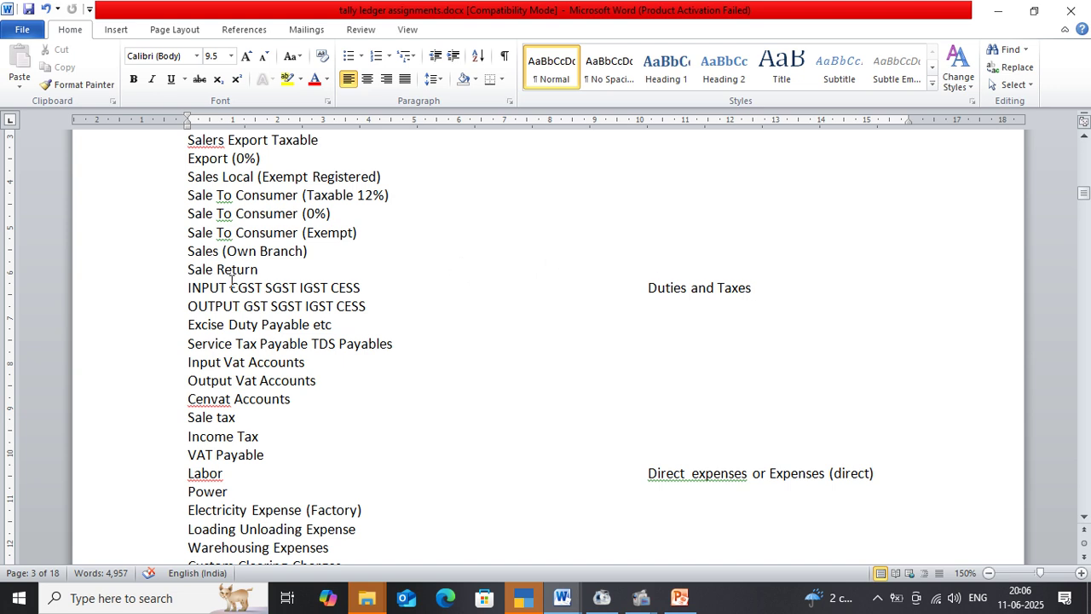
pyautogui.click(288, 270)
pyautogui.press('Return')
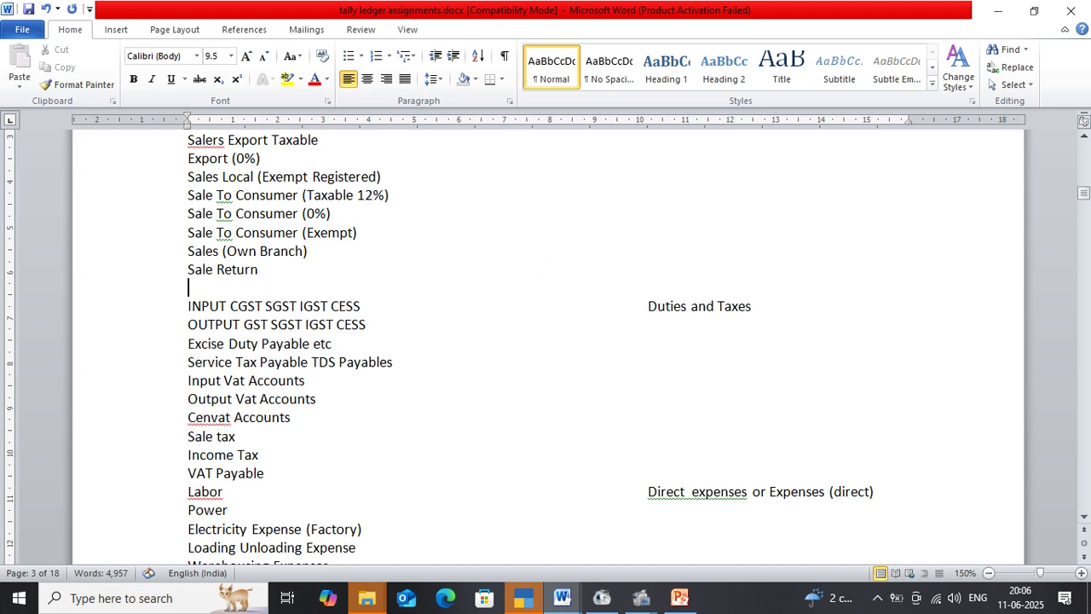
# Examine the INPUT CGST SGST IGST CESS and OUTPUT GST SGST IGST CESS ledgers, highlighting CESS in the input line
pyautogui.click(241, 300)
pyautogui.click(274, 304)
pyautogui.click(255, 305)
pyautogui.click(257, 305)
pyautogui.doubleClick(353, 308)
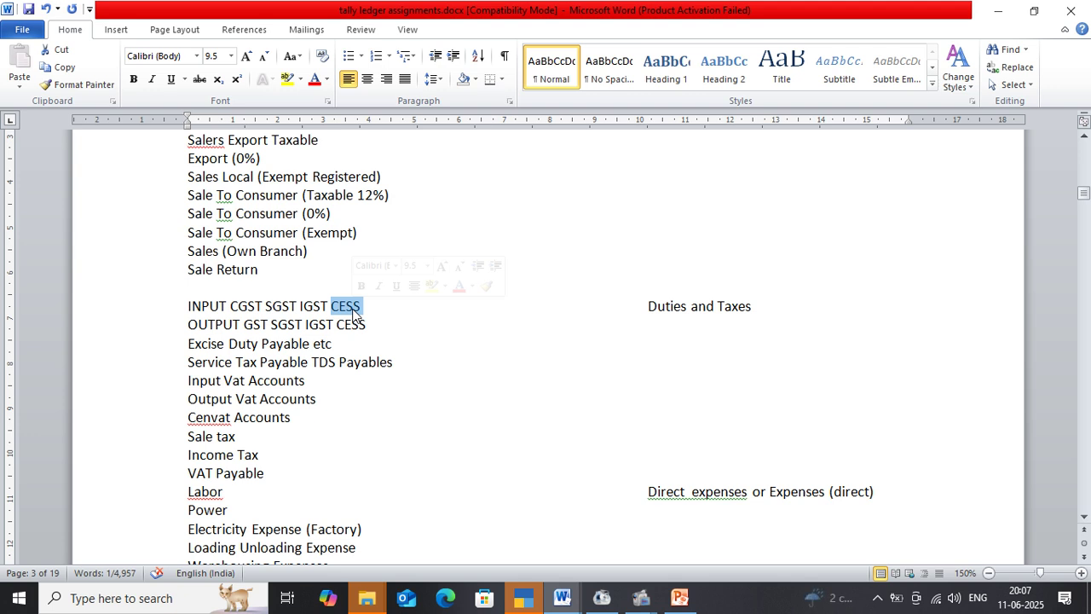
pyautogui.click(197, 325)
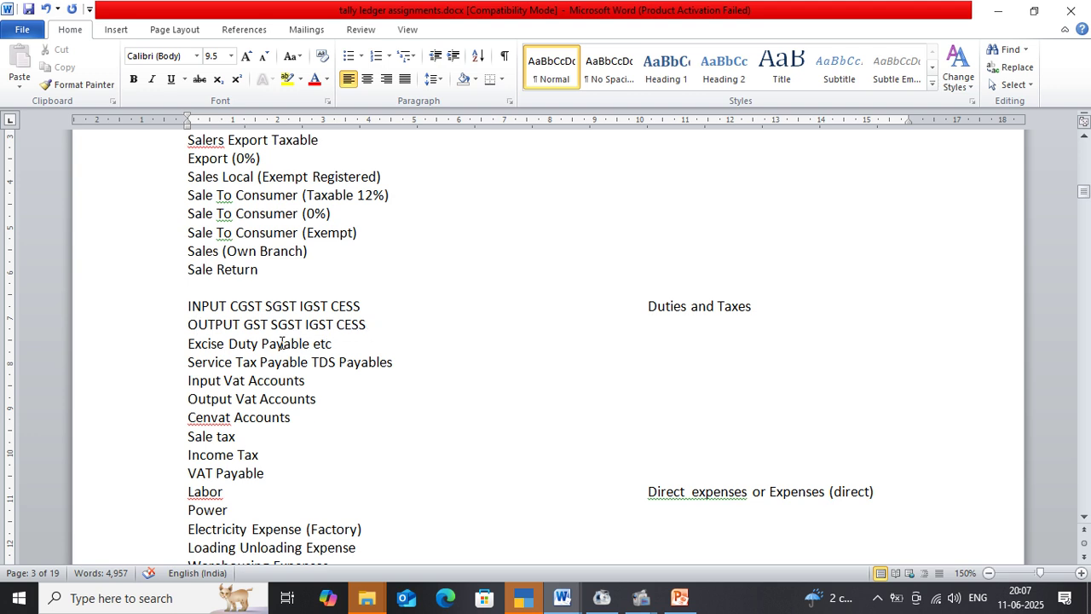
# Review the tax ledgers from Excise Duty Payable to VAT Payable and highlight the line naming their Duties and Taxes group
pyautogui.scroll(-2, 249, 348)
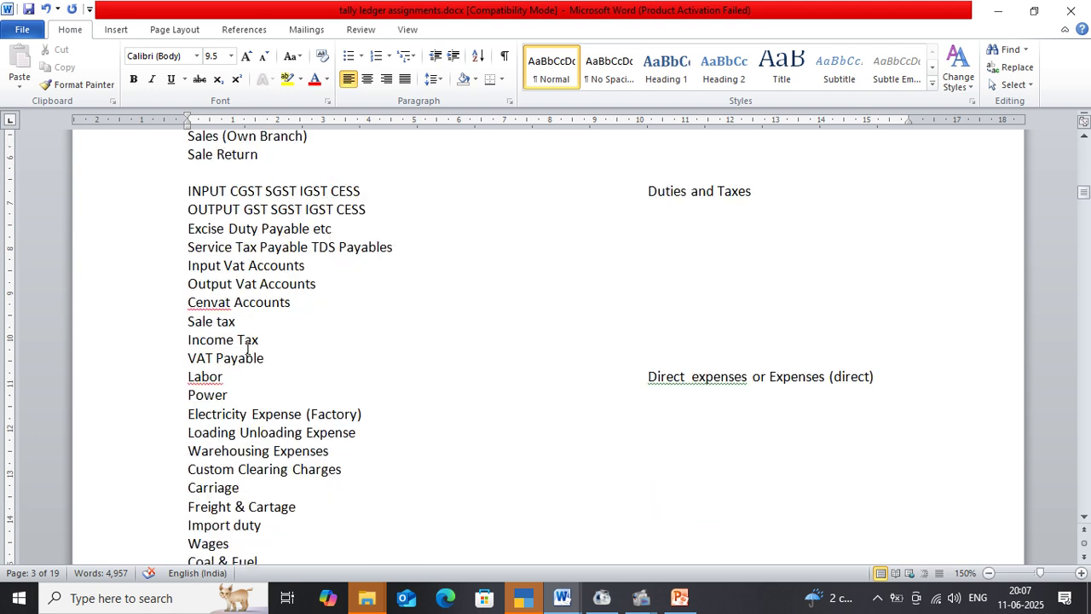
pyautogui.click(292, 229)
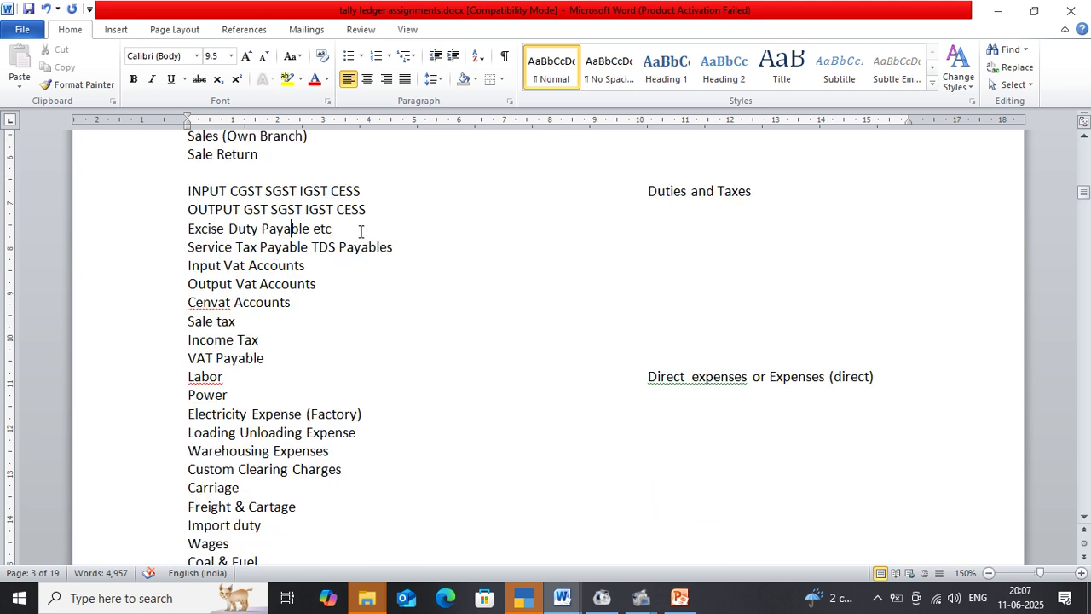
pyautogui.click(719, 191)
pyautogui.tripleClick(684, 192)
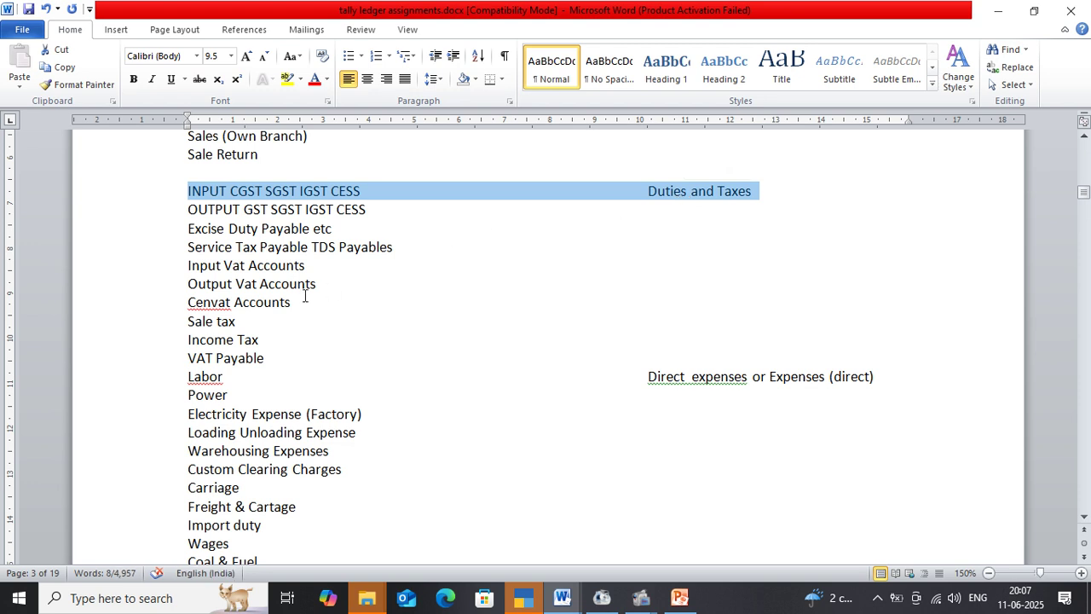
pyautogui.click(313, 269)
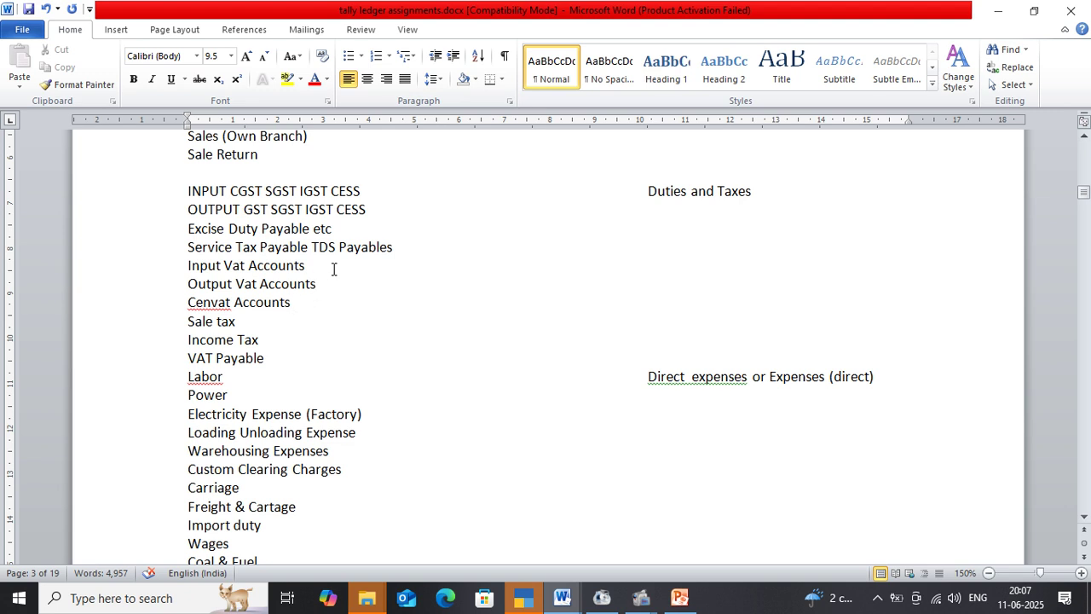
pyautogui.press('Down')
pyautogui.scroll(-1, 344, 284)
pyautogui.click(250, 270)
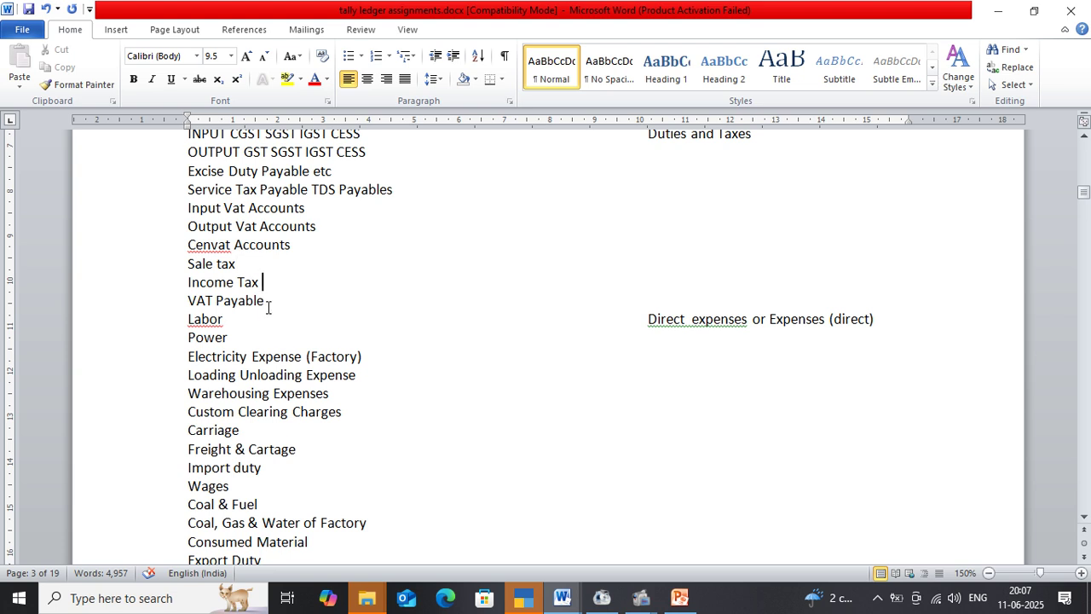
pyautogui.click(267, 306)
pyautogui.scroll(1, 652, 141)
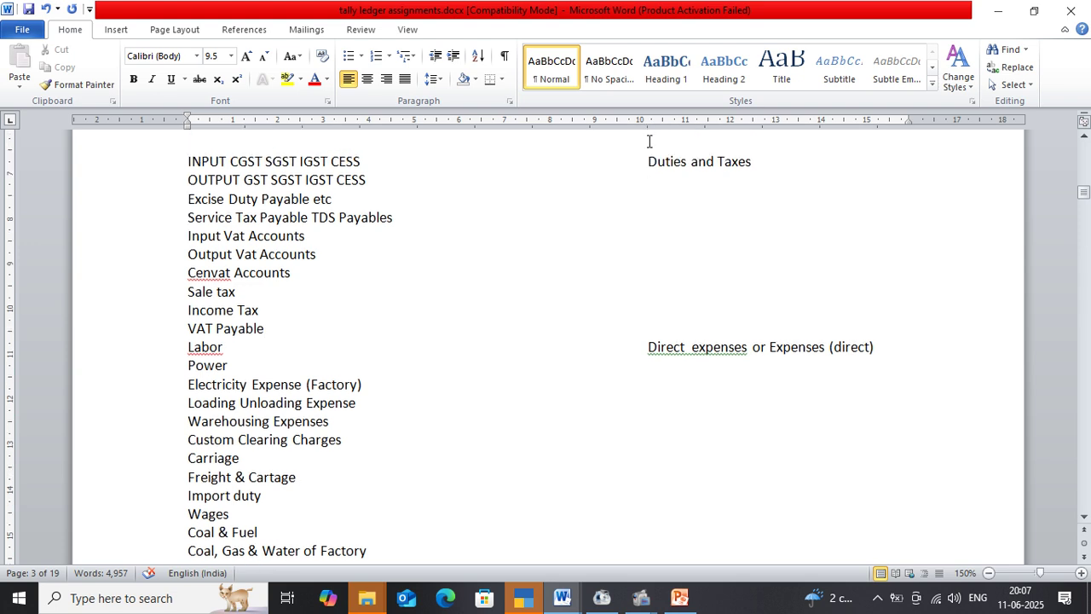
# Correct the ledger name Labor to Labour in the direct expenses list
pyautogui.scroll(-2, 252, 319)
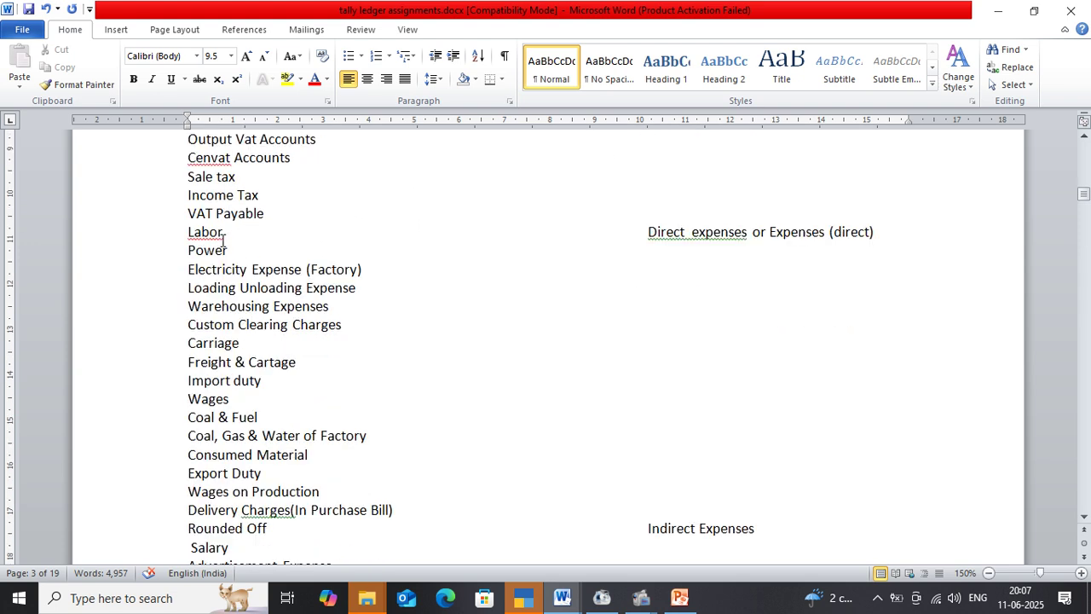
pyautogui.click(216, 239)
pyautogui.write('u')
# Review the direct expense ledgers from Electricity Expense (Factory) to Delivery Charges (In Purchase Bill)
pyautogui.click(309, 253)
pyautogui.scroll(-1, 309, 253)
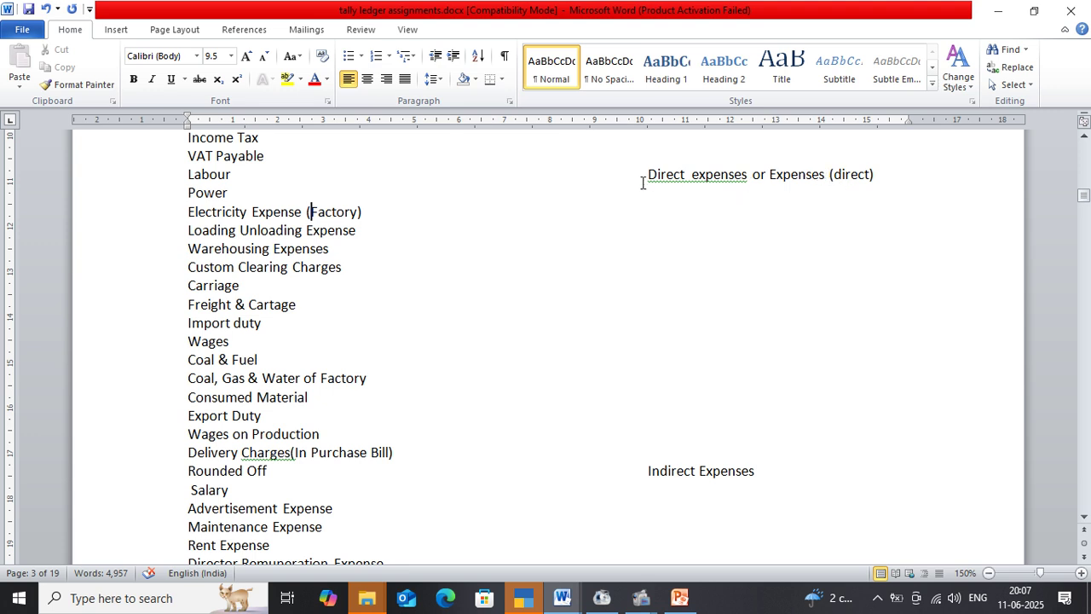
pyautogui.click(265, 251)
pyautogui.click(265, 267)
pyautogui.scroll(-1, 274, 281)
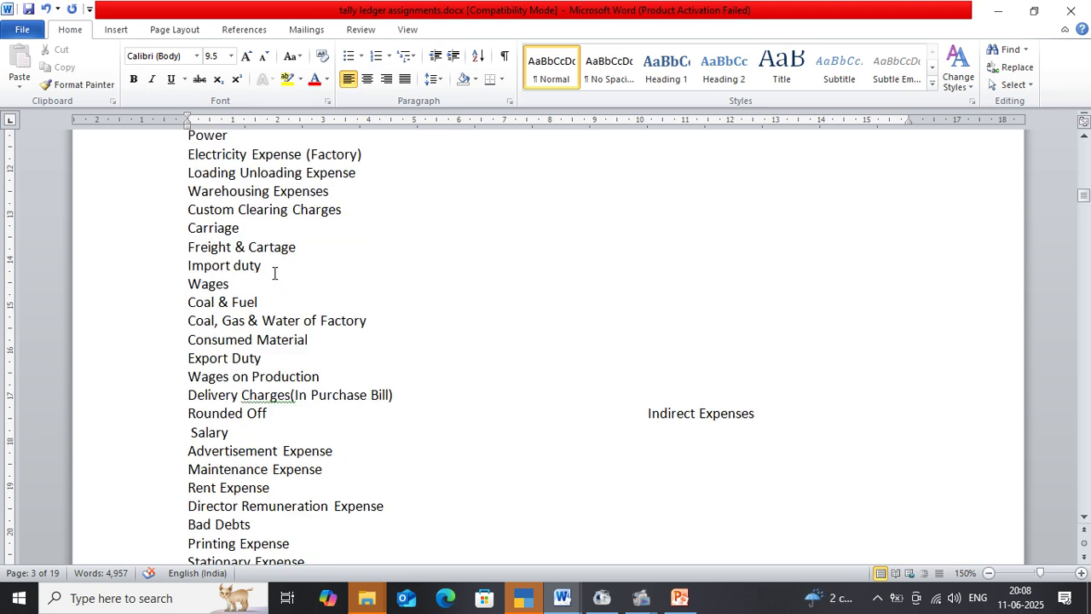
pyautogui.scroll(-1, 274, 272)
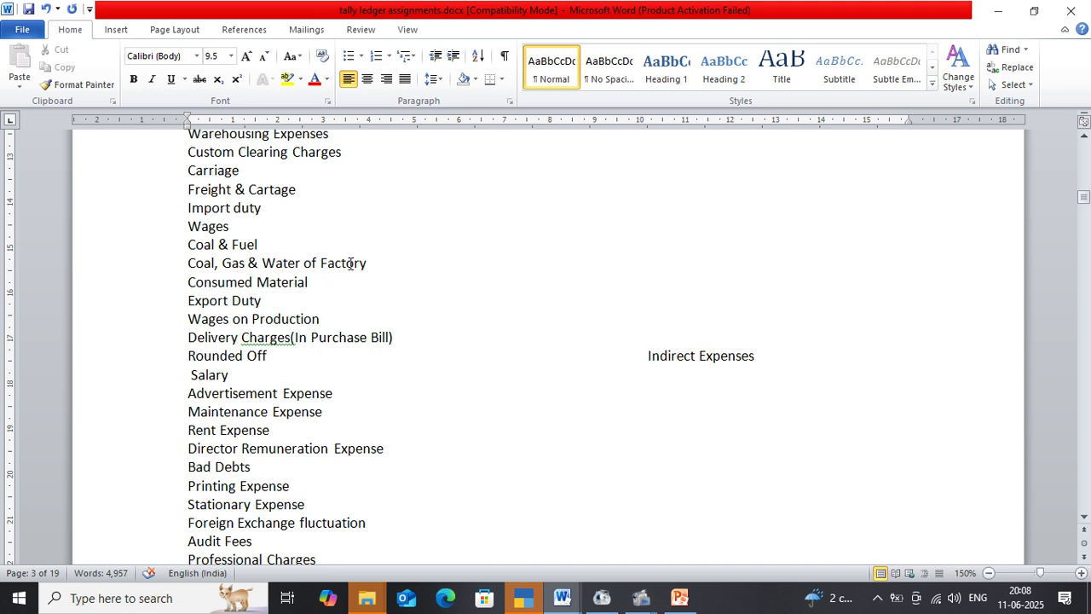
pyautogui.scroll(-1, 377, 263)
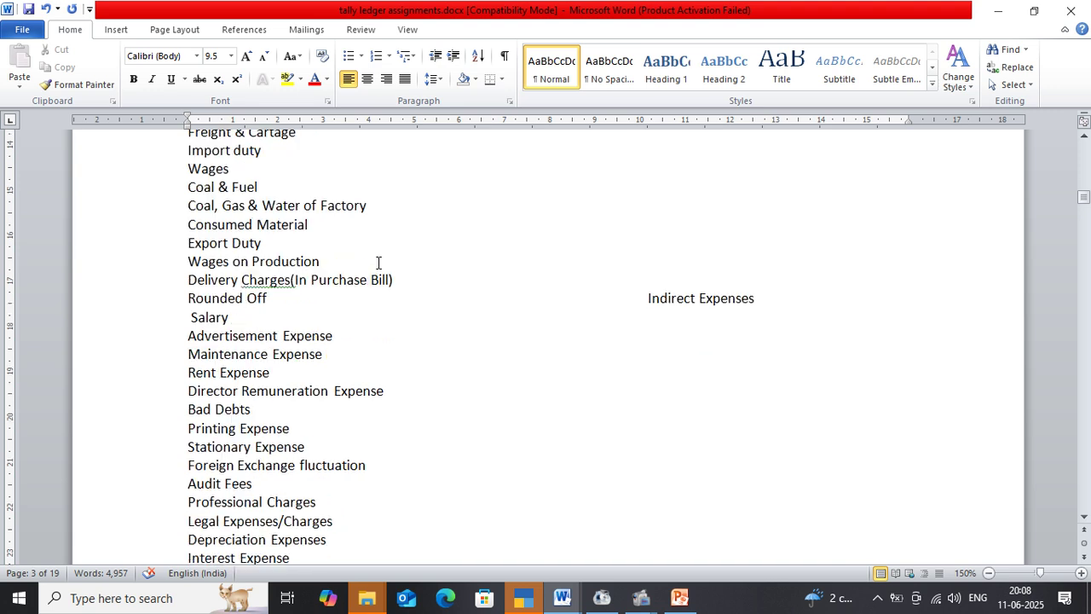
pyautogui.click(321, 224)
pyautogui.click(297, 244)
pyautogui.scroll(-1, 307, 255)
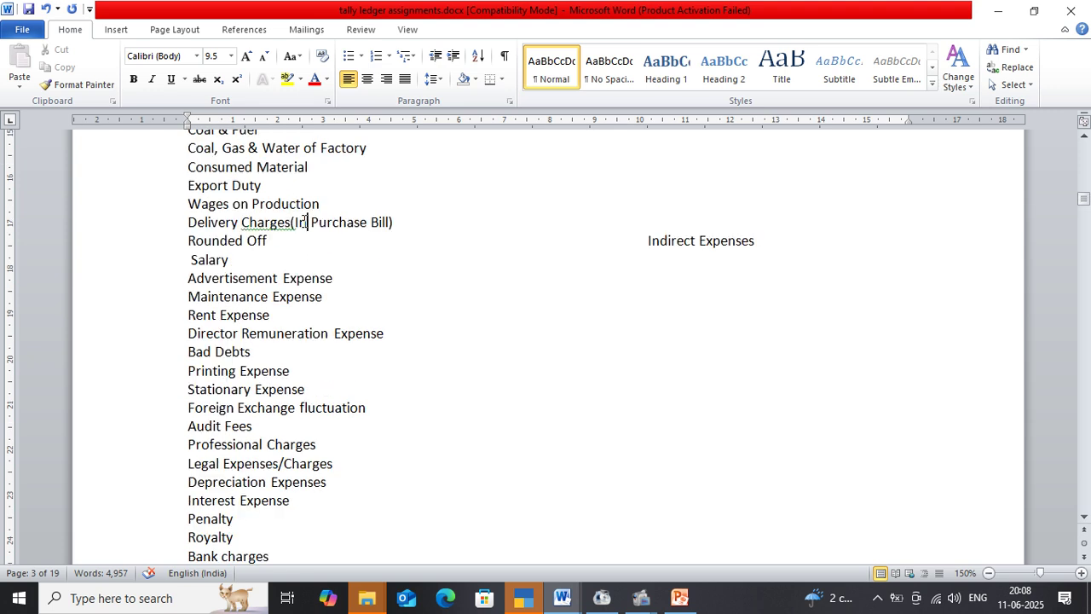
pyautogui.click(305, 222)
# Highlight the Indirect Expenses group and review its ledgers from Rounded Off to Rent Expense
pyautogui.click(285, 242)
pyautogui.moveTo(628, 243); pyautogui.dragTo(762, 241)
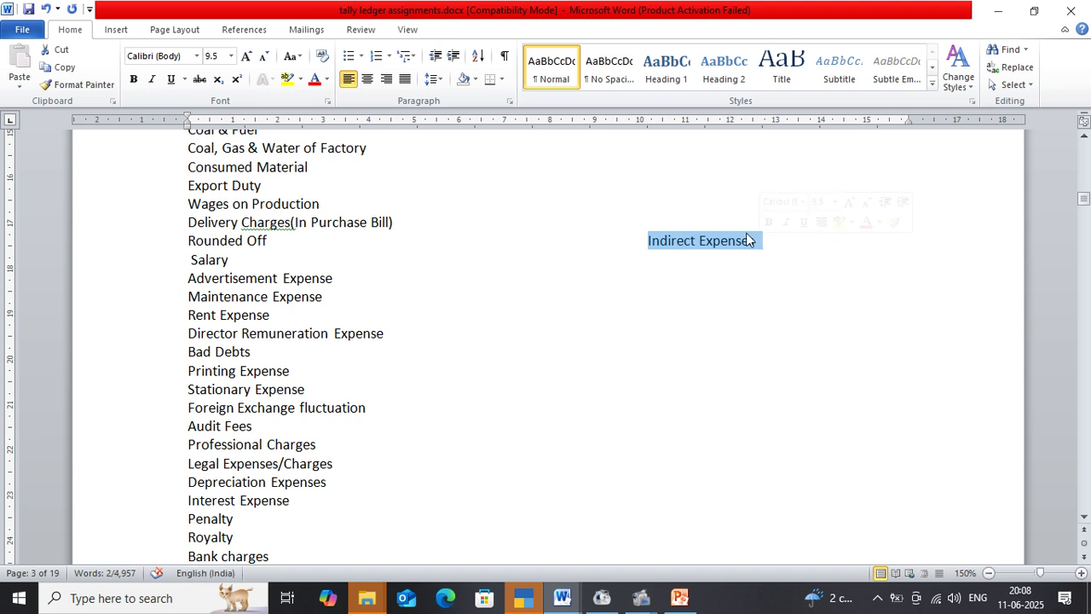
pyautogui.click(263, 264)
pyautogui.scroll(-1, 262, 266)
pyautogui.click(297, 220)
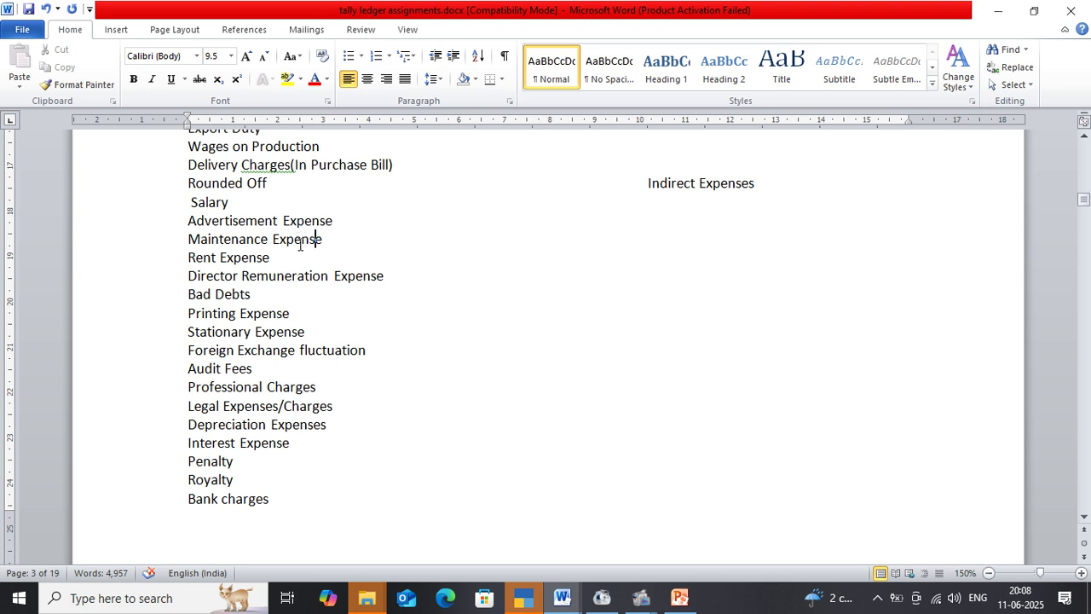
pyautogui.click(288, 259)
pyautogui.scroll(-1, 288, 260)
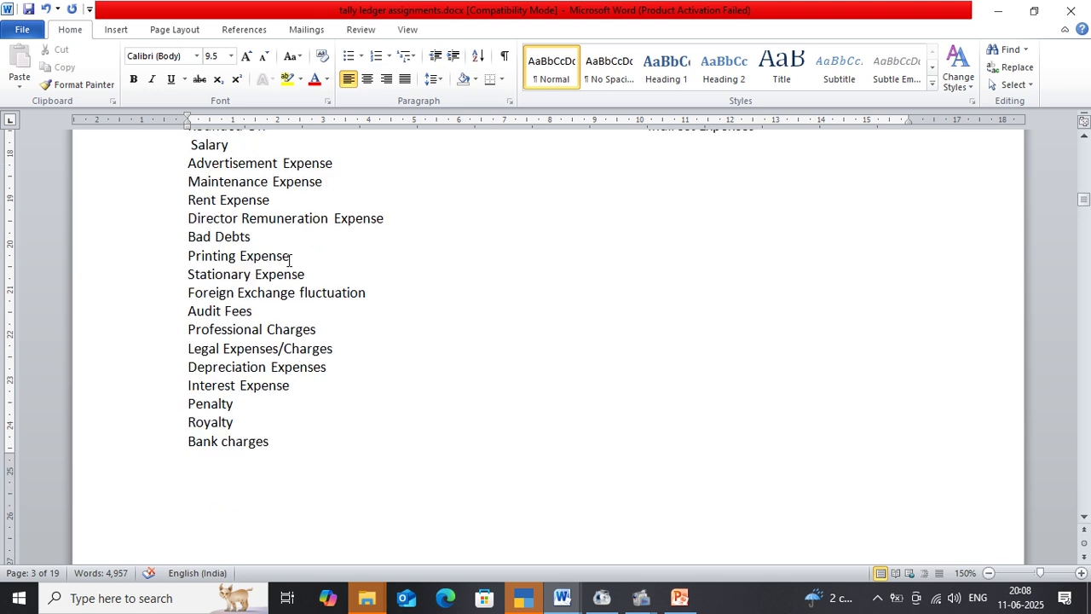
# Review the indirect expense ledgers from Director Remuneration Expense to Depreciation Expenses
pyautogui.click(298, 218)
pyautogui.click(296, 254)
pyautogui.click(315, 275)
pyautogui.click(387, 293)
pyautogui.scroll(-1, 383, 288)
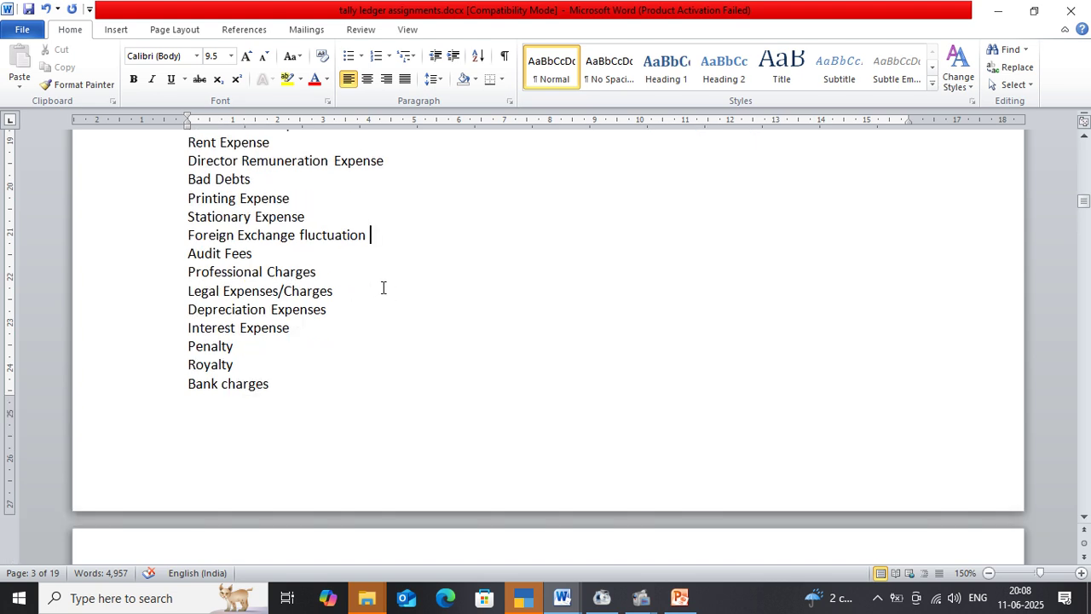
pyautogui.click(324, 261)
pyautogui.click(367, 283)
pyautogui.scroll(2, 367, 282)
pyautogui.scroll(-2, 367, 282)
pyautogui.click(340, 305)
pyautogui.scroll(-2, 348, 302)
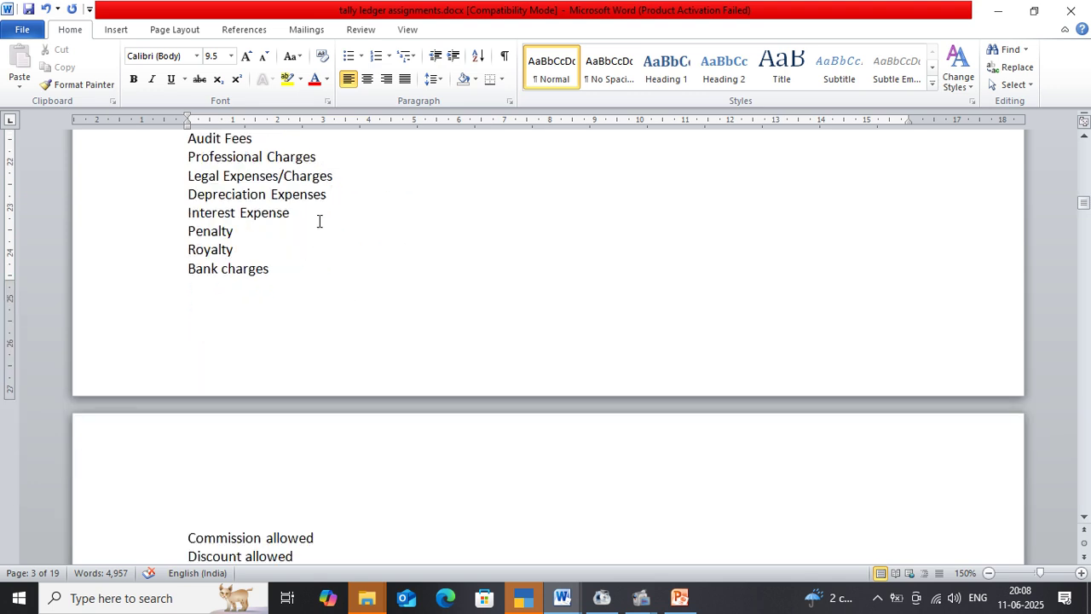
# Review the indirect expense ledgers from Interest Expense to Bank charges, plus Commission allowed and Discount allowed on page 4
pyautogui.click(316, 211)
pyautogui.click(294, 223)
pyautogui.click(272, 247)
pyautogui.click(312, 277)
pyautogui.scroll(-5, 362, 270)
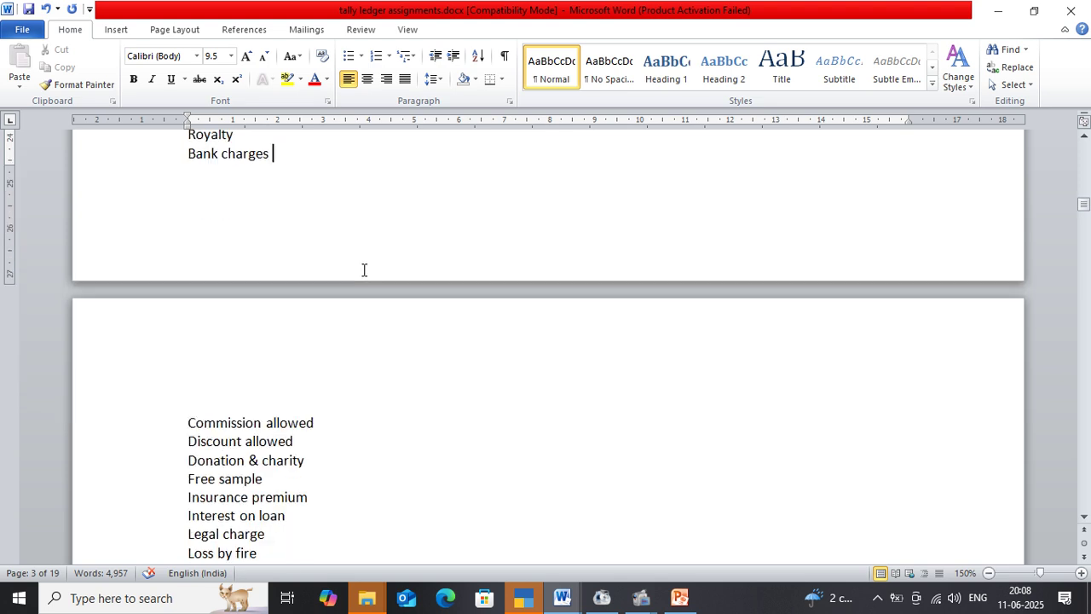
pyautogui.click(351, 252)
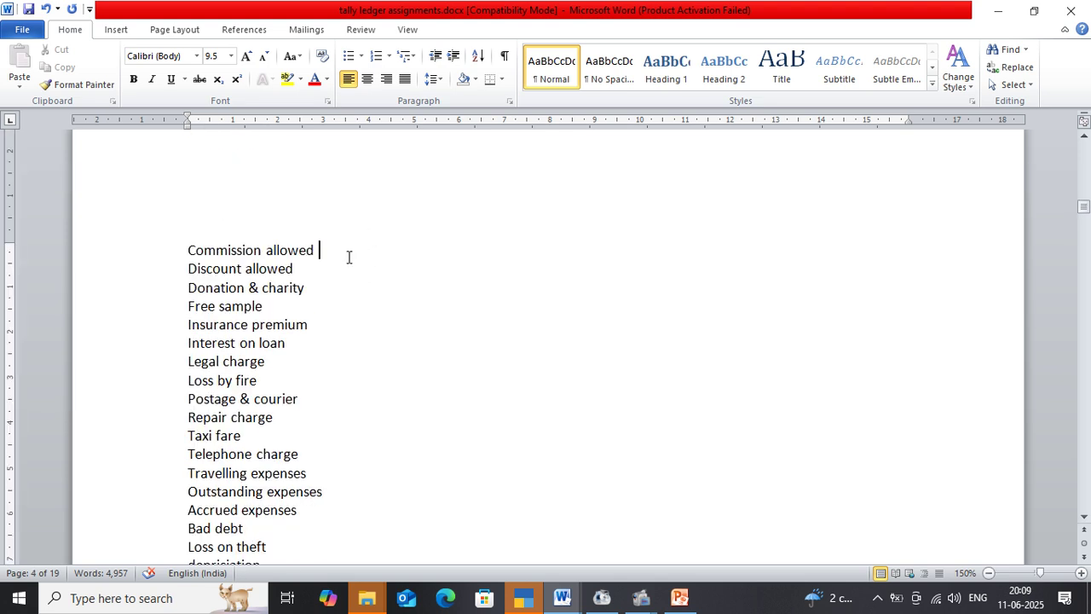
pyautogui.scroll(-1, 348, 255)
pyautogui.click(332, 208)
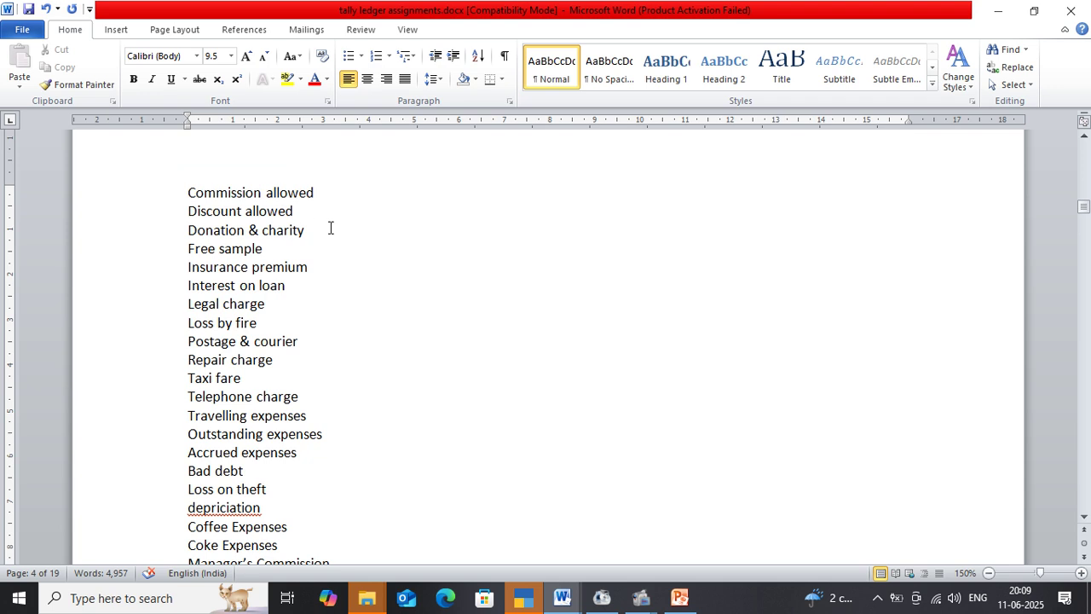
# Review the indirect expense ledgers from Donation & charity to Taxi fare
pyautogui.click(312, 235)
pyautogui.click(309, 248)
pyautogui.scroll(-1, 317, 243)
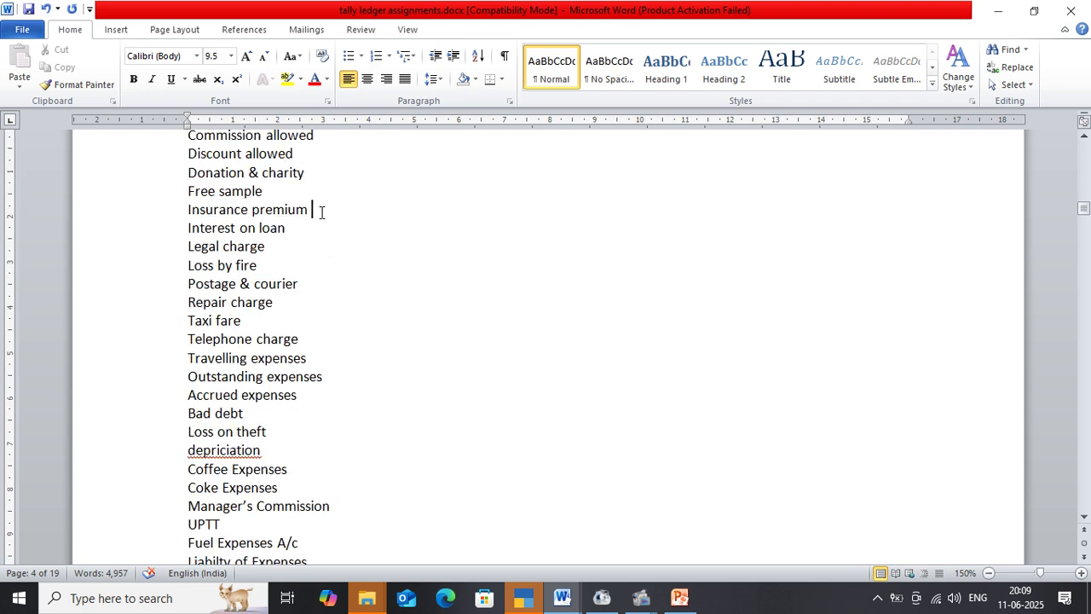
pyautogui.click(322, 212)
pyautogui.click(300, 226)
pyautogui.click(288, 252)
pyautogui.click(318, 283)
pyautogui.scroll(-1, 318, 283)
pyautogui.click(316, 244)
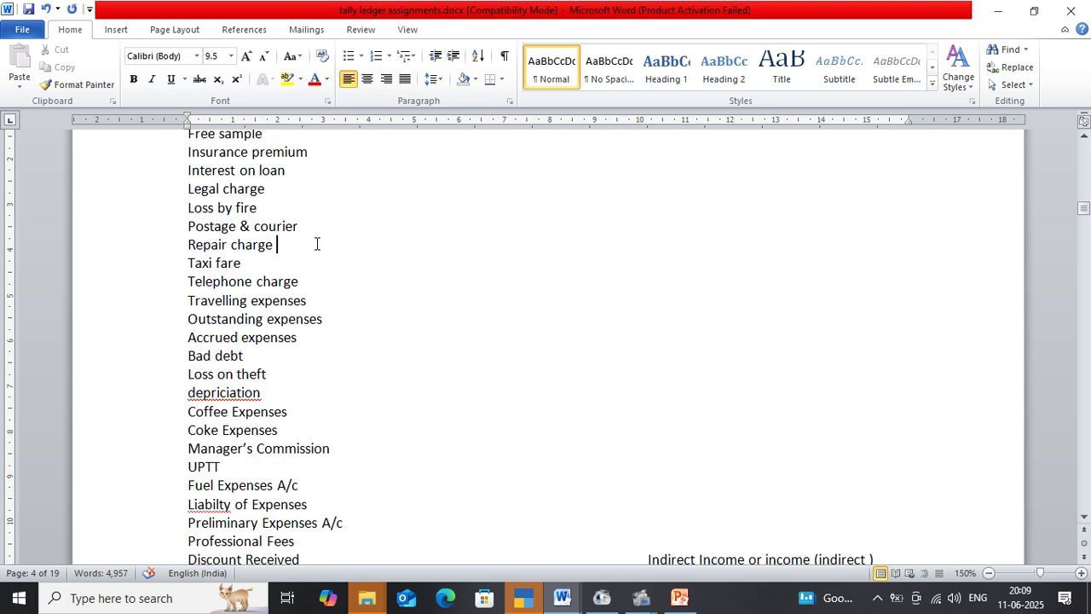
pyautogui.scroll(-1, 316, 244)
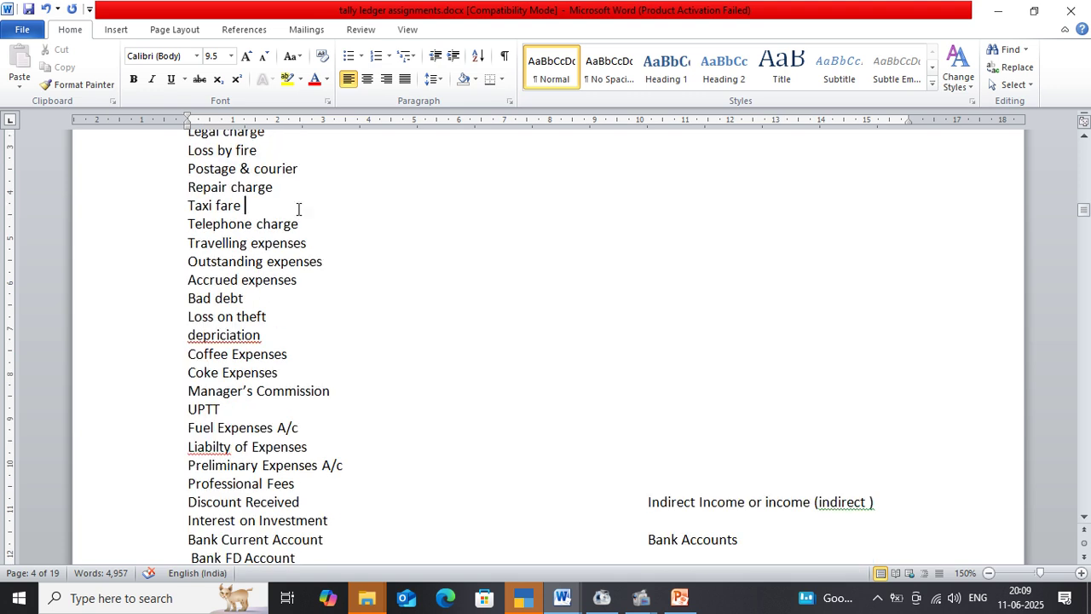
# Review the indirect expense ledgers from Telephone charge through Outstanding expenses and Bad debt to depreciation
pyautogui.click(358, 228)
pyautogui.click(348, 245)
pyautogui.click(353, 265)
pyautogui.click(325, 283)
pyautogui.click(288, 302)
pyautogui.click(280, 317)
pyautogui.click(281, 337)
pyautogui.scroll(-1, 283, 339)
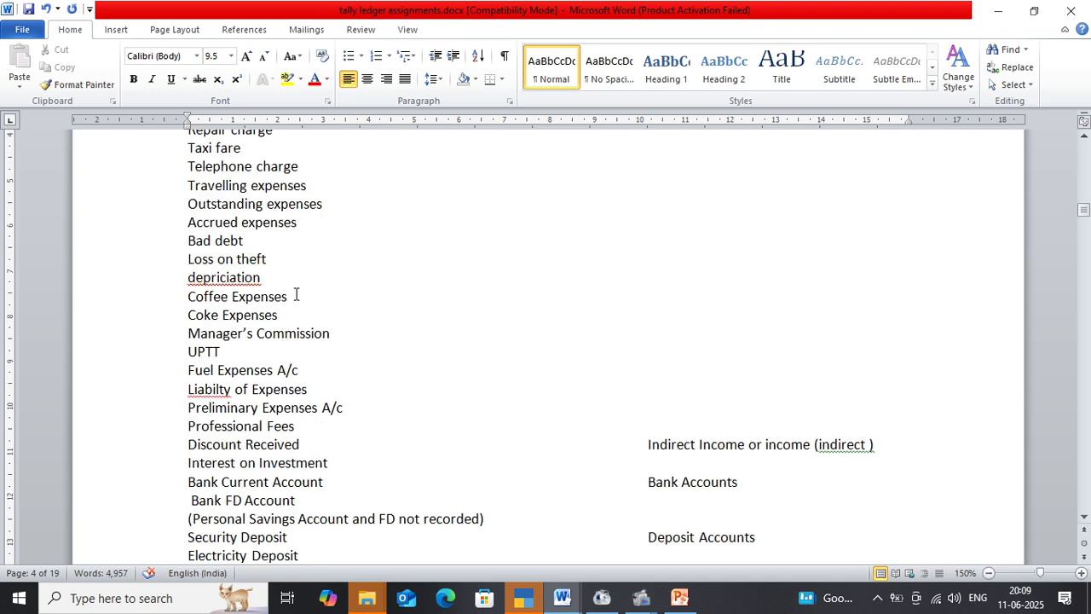
# Review the indirect expense ledgers from Coffee Expenses to Preliminary Expenses A/c
pyautogui.scroll(-1, 292, 316)
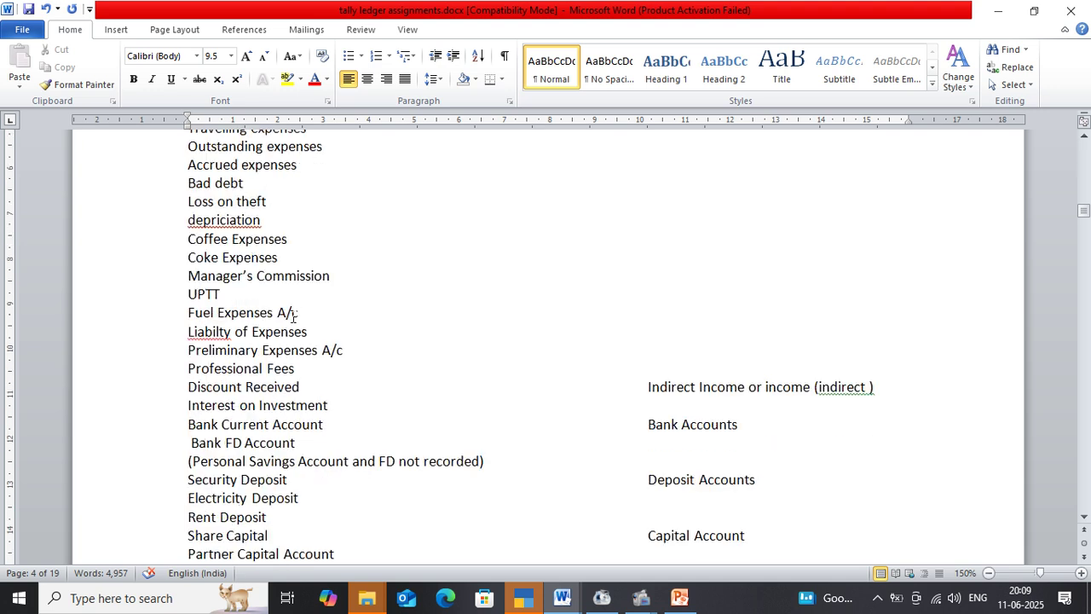
pyautogui.click(282, 293)
pyautogui.scroll(-1, 337, 313)
pyautogui.click(337, 271)
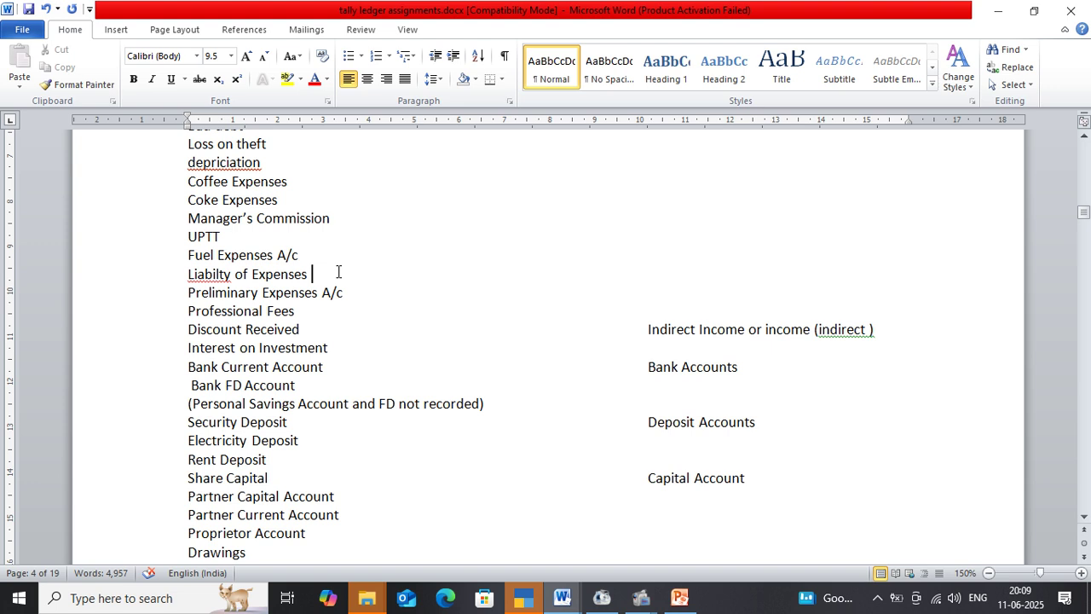
pyautogui.scroll(-1, 338, 271)
pyautogui.click(354, 243)
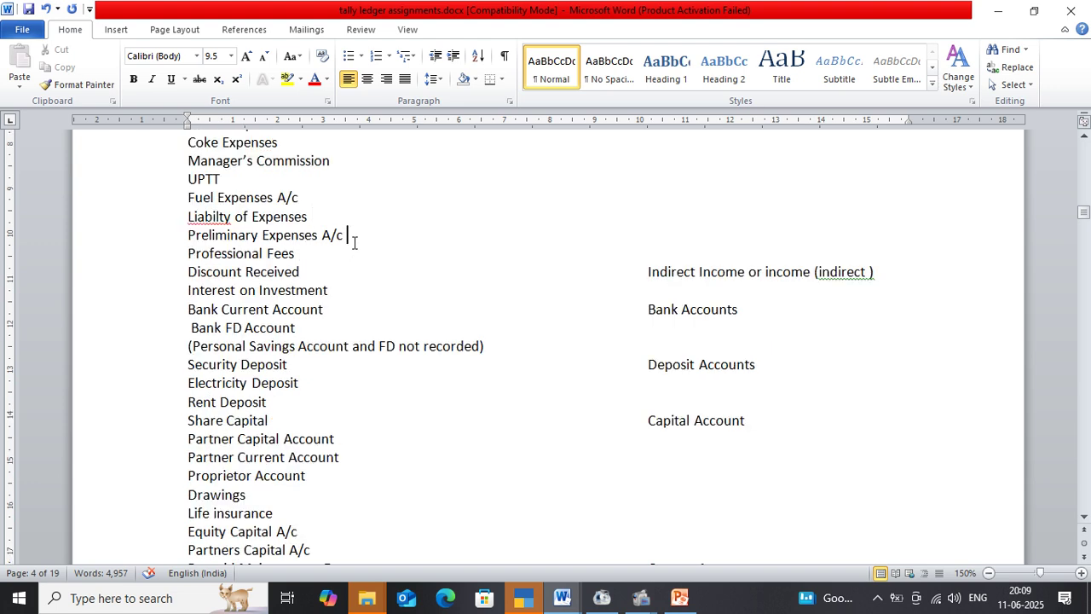
# Insert a blank line after Professional Fees to separate the indirect expenses from the Discount Received ledger
pyautogui.click(305, 253)
pyautogui.scroll(-1, 419, 260)
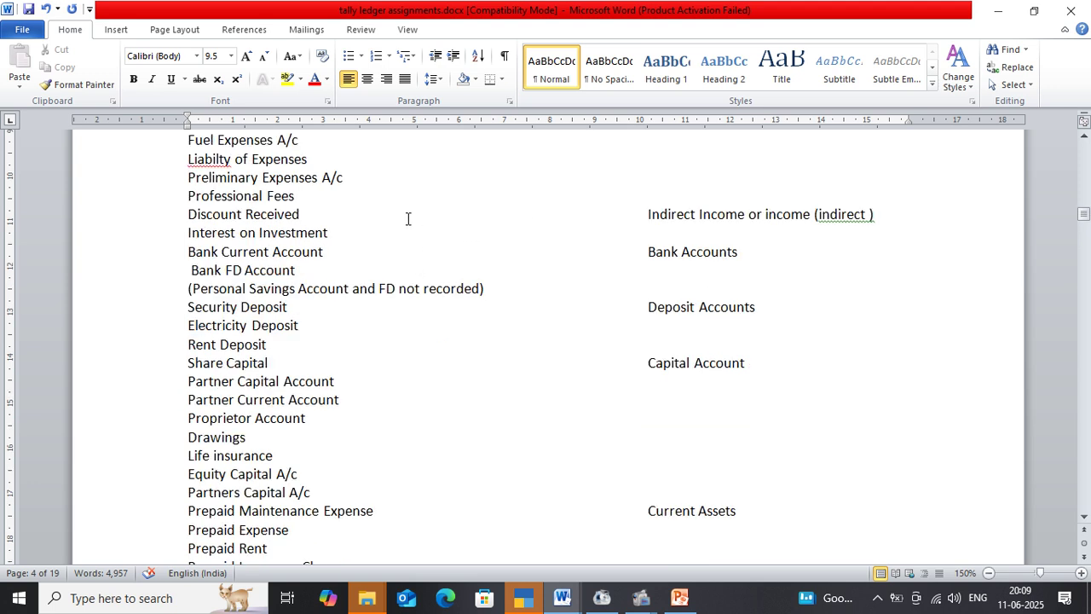
pyautogui.press('Return')
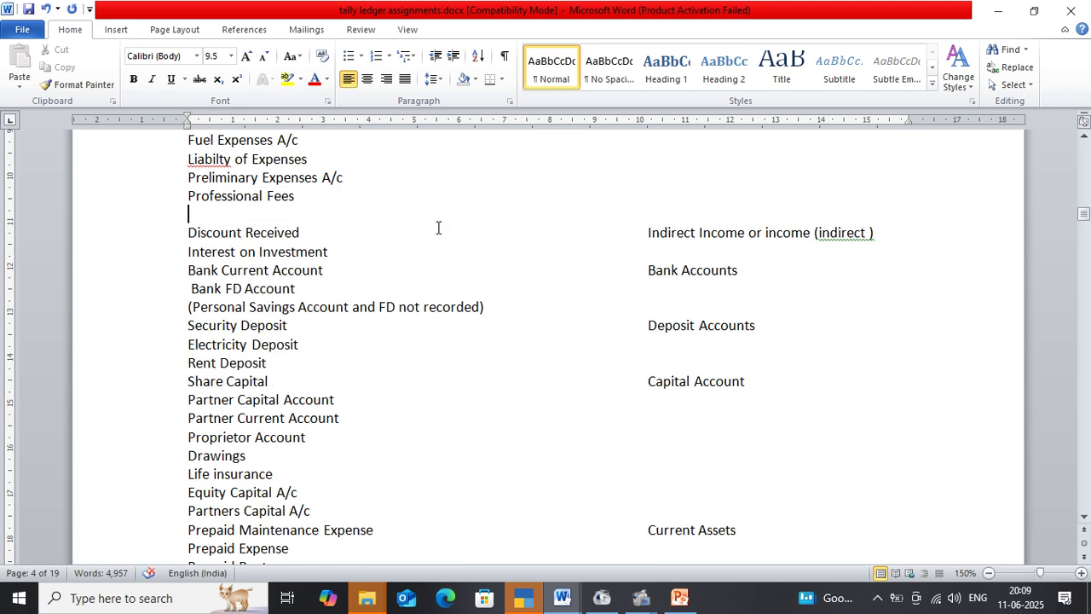
# Review the Indirect Income, Bank Accounts and Deposit Accounts ledgers from Discount Received to Rent Deposit
pyautogui.click(305, 234)
pyautogui.click(333, 251)
pyautogui.scroll(-1, 348, 252)
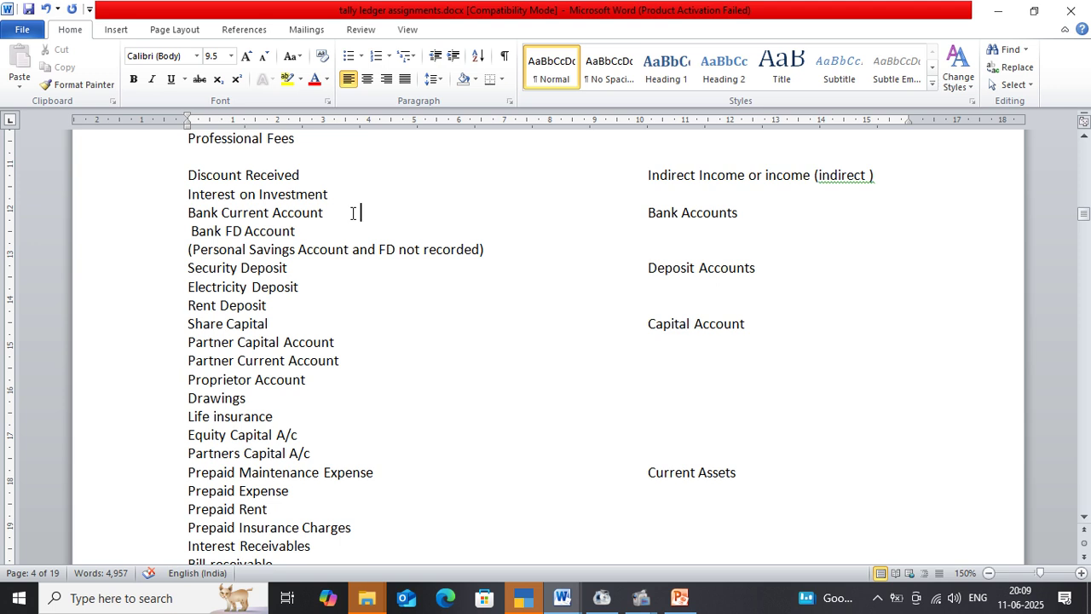
pyautogui.click(355, 213)
pyautogui.click(248, 268)
pyautogui.scroll(-1, 480, 268)
pyautogui.click(319, 232)
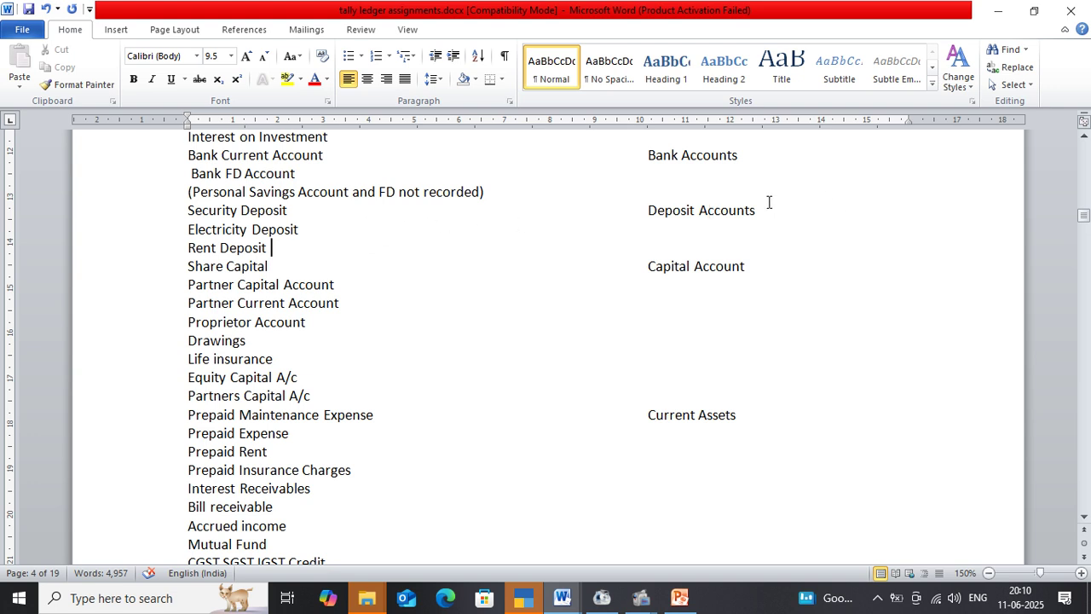
pyautogui.click(714, 212)
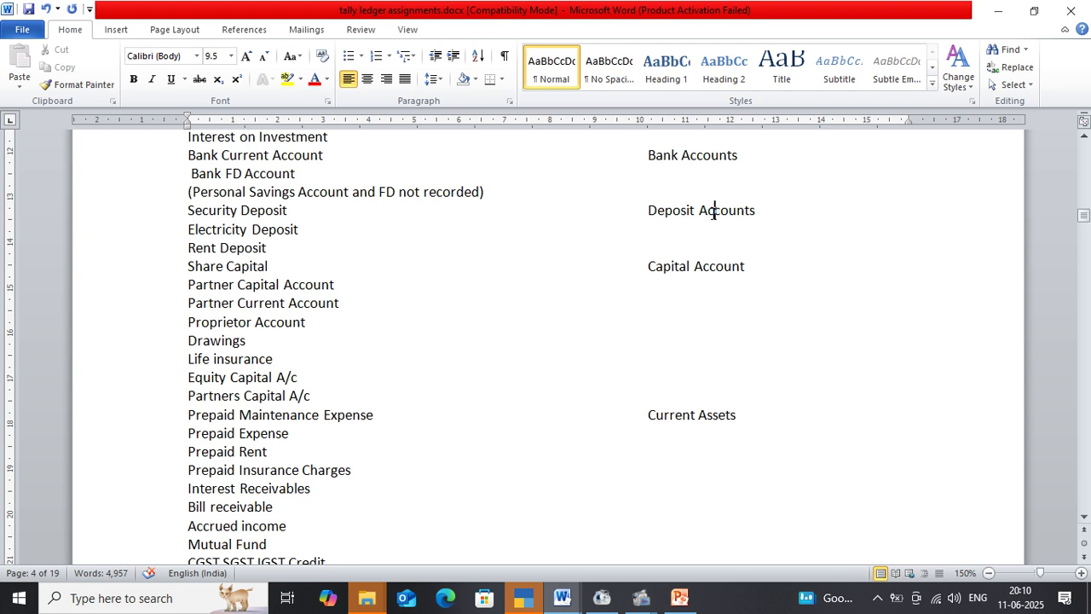
# Review the Capital Account group and its ledgers from Share Capital to Proprietor Account
pyautogui.click(291, 271)
pyautogui.click(716, 268)
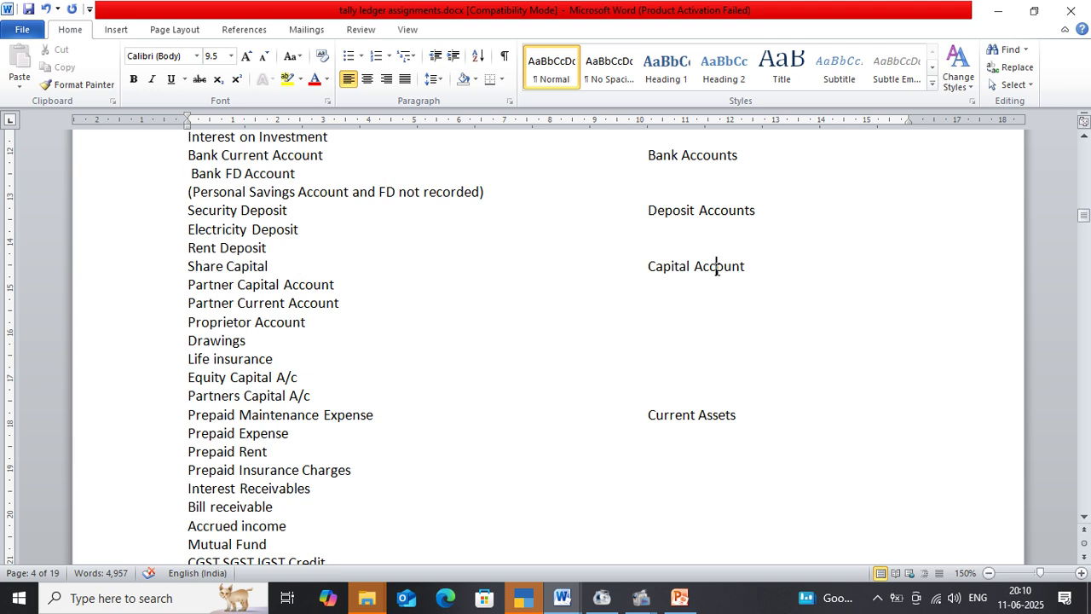
pyautogui.click(450, 284)
pyautogui.click(679, 269)
pyautogui.click(357, 299)
pyautogui.click(331, 327)
pyautogui.click(694, 279)
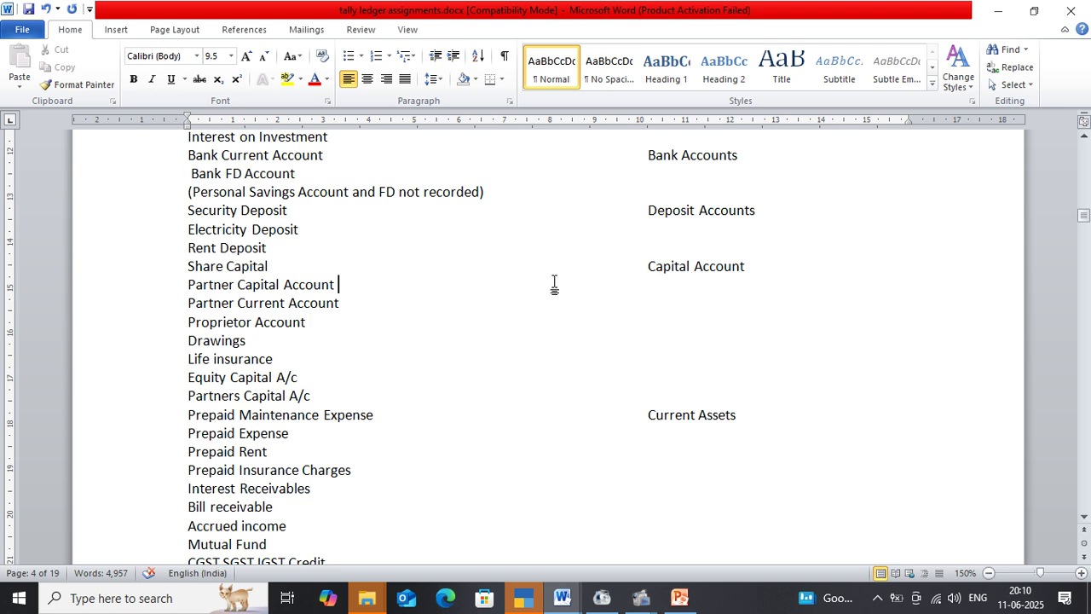
# Review the Capital Account ledgers from Drawings to Partners Capital A/c
pyautogui.click(315, 341)
pyautogui.click(288, 353)
pyautogui.scroll(-1, 298, 343)
pyautogui.scroll(-1, 297, 343)
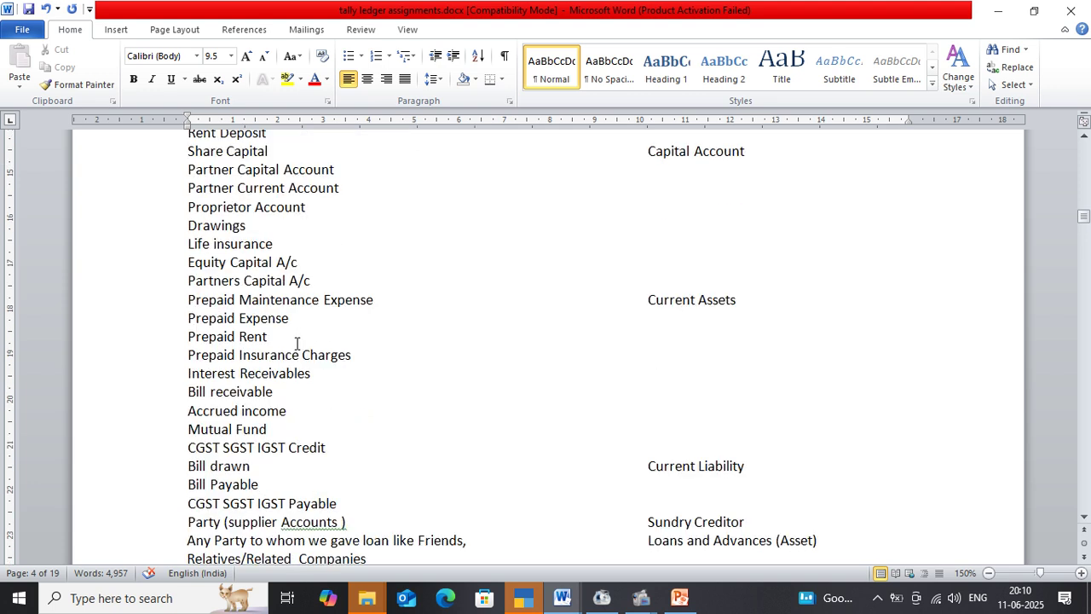
pyautogui.click(317, 258)
pyautogui.click(328, 285)
# Insert a blank line after Partners Capital A/c to separate the capital ledgers from Current Assets
pyautogui.click(387, 300)
pyautogui.click(373, 280)
pyautogui.press('Return')
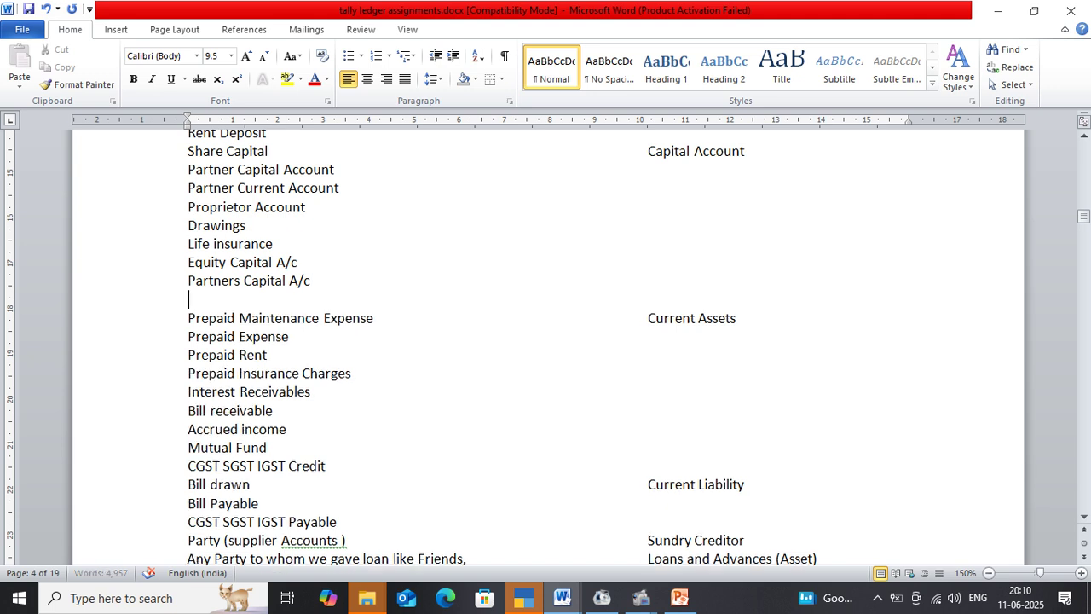
# Review the Current Assets ledgers from Prepaid Maintenance Expense to Mutual Fund
pyautogui.click(383, 317)
pyautogui.scroll(-1, 514, 288)
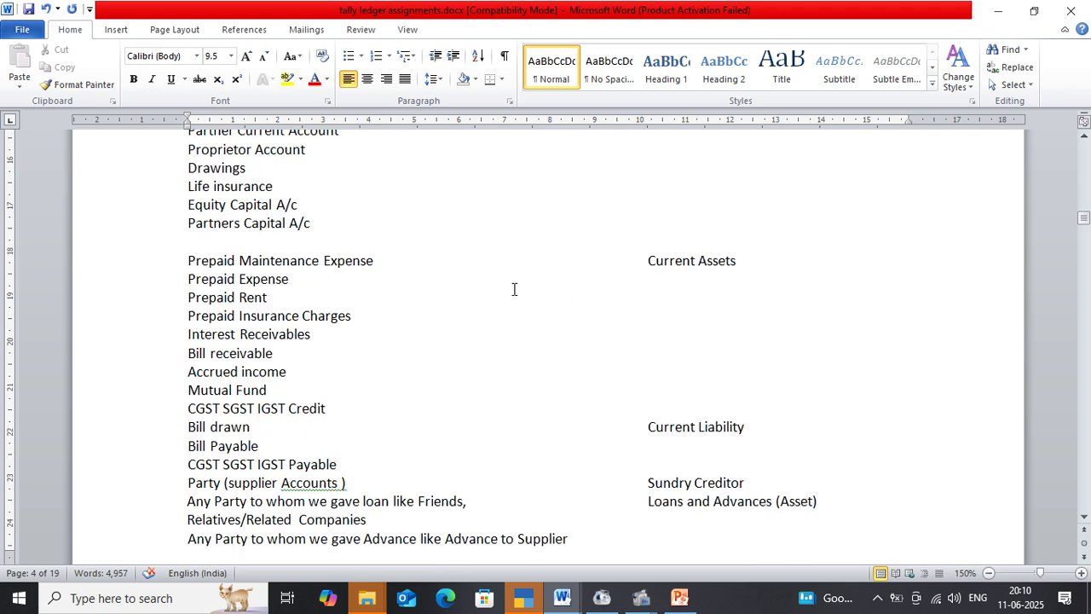
pyautogui.click(339, 291)
pyautogui.scroll(-1, 341, 288)
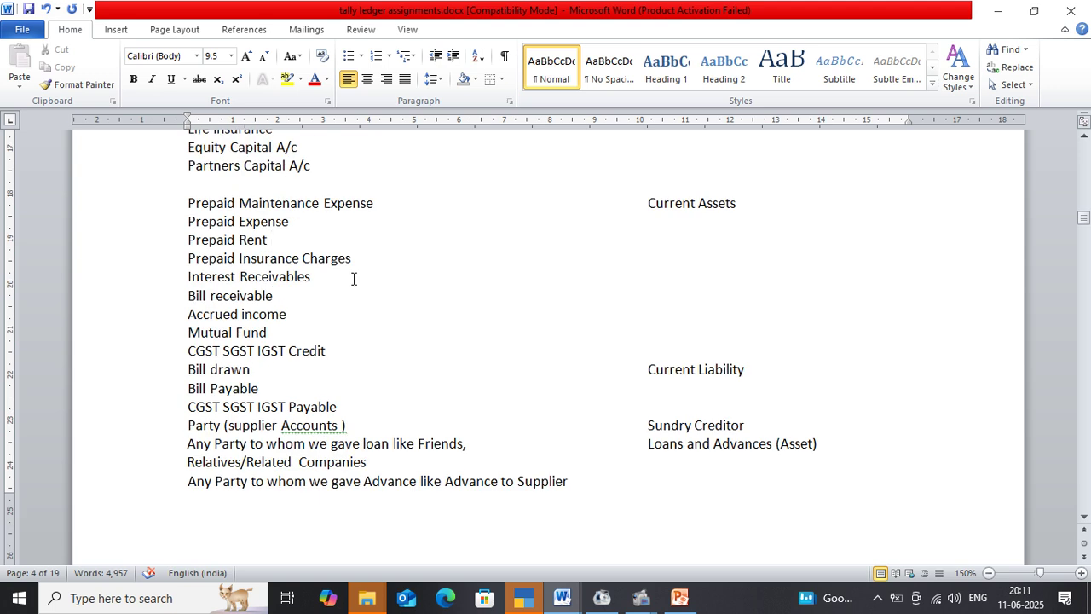
pyautogui.click(359, 263)
pyautogui.click(337, 282)
pyautogui.click(317, 297)
pyautogui.click(303, 315)
pyautogui.click(297, 334)
# Insert a blank line after CGST SGST IGST Credit to separate Current Assets from Current Liability
pyautogui.click(341, 352)
pyautogui.scroll(-2, 406, 358)
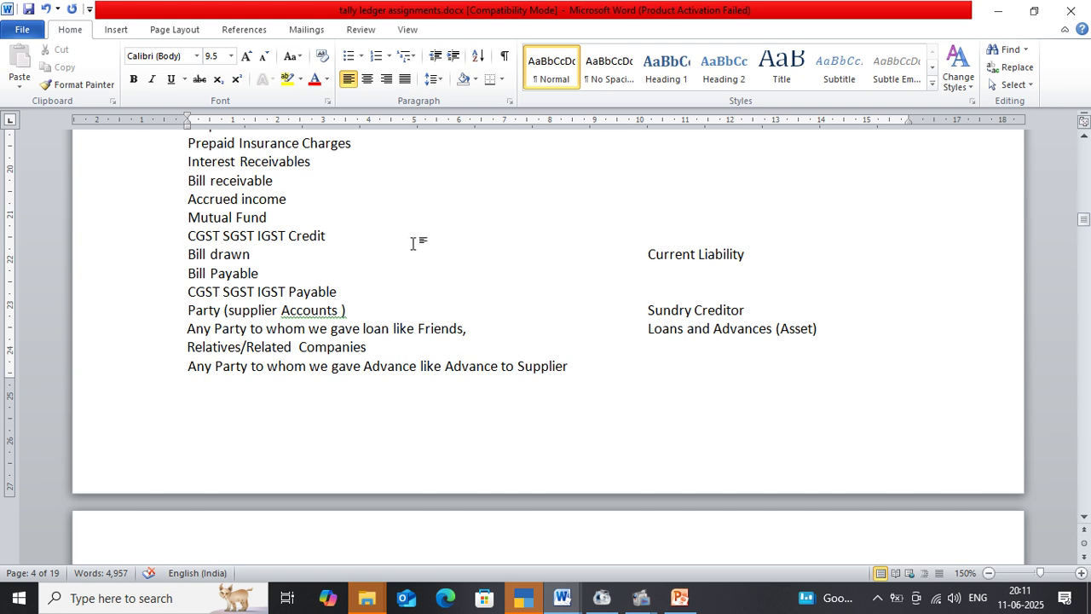
pyautogui.press('Return')
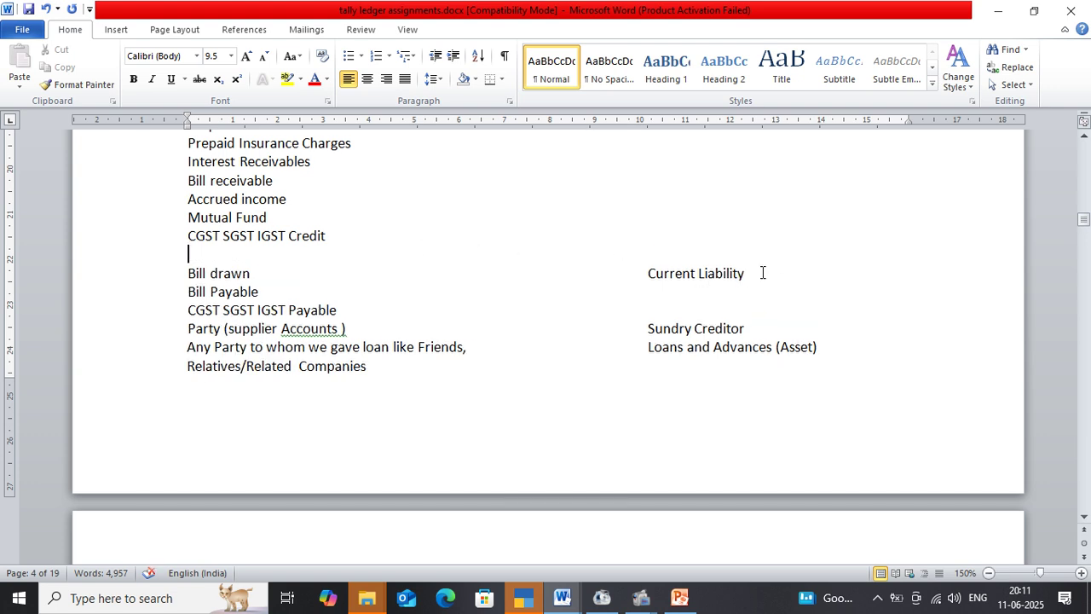
# Review the Current Liability ledgers and move the Party (supplier Accounts) line to the next page with blank lines after CGST SGST IGST Payable
pyautogui.click(424, 292)
pyautogui.click(382, 306)
pyautogui.hotkey('ctrl', 'z')
pyautogui.hotkey('ctrl', 'z')
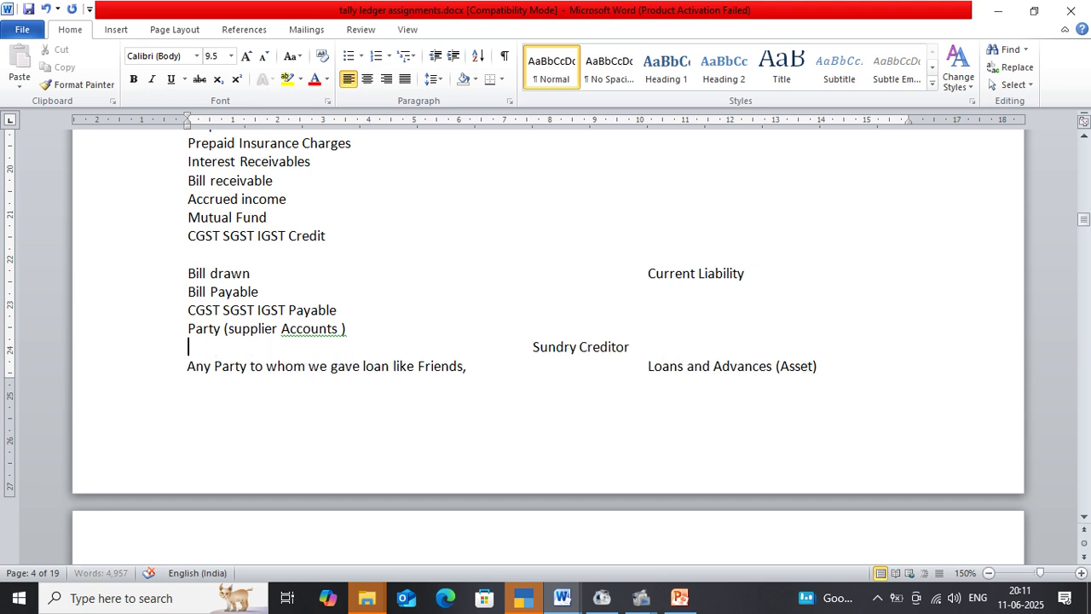
pyautogui.hotkey('ctrl', 'y')
pyautogui.hotkey('ctrl', 'y')
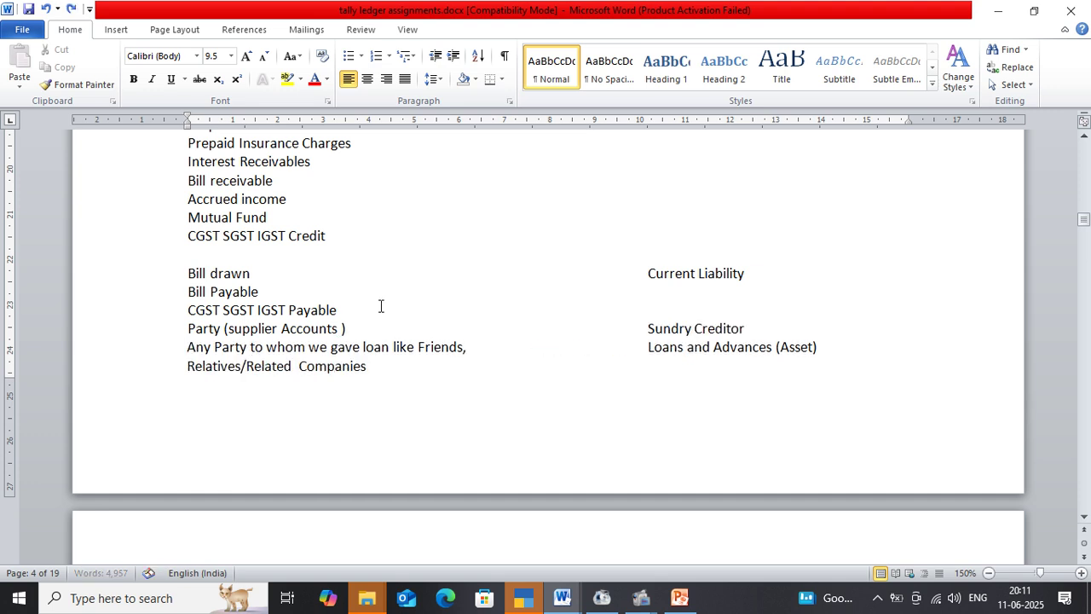
pyautogui.hotkey('ctrl', 'z')
pyautogui.hotkey('ctrl', 'z')
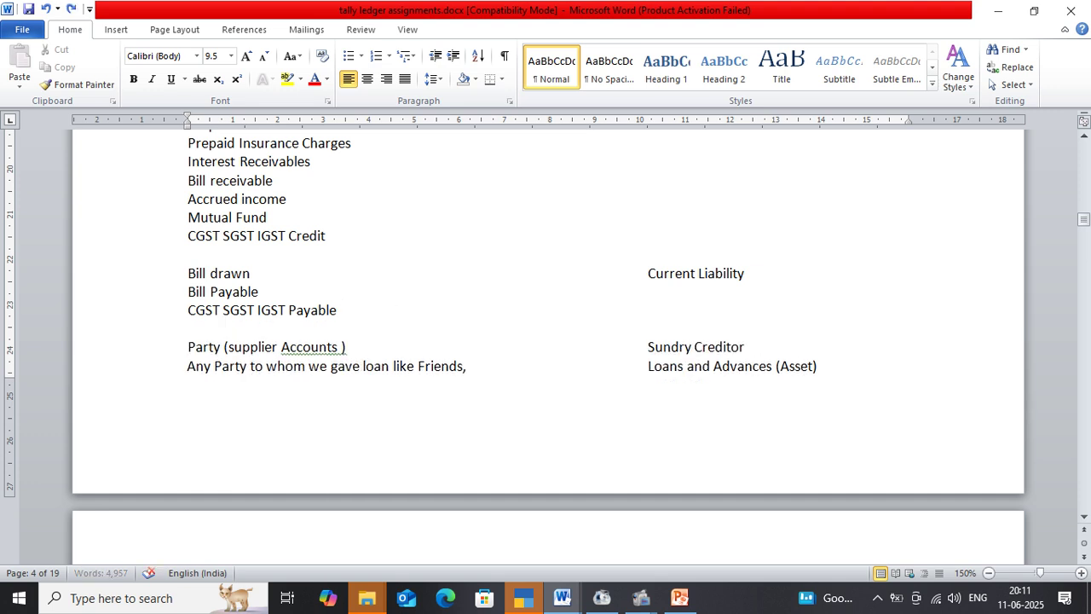
pyautogui.hotkey('ctrl', 'z')
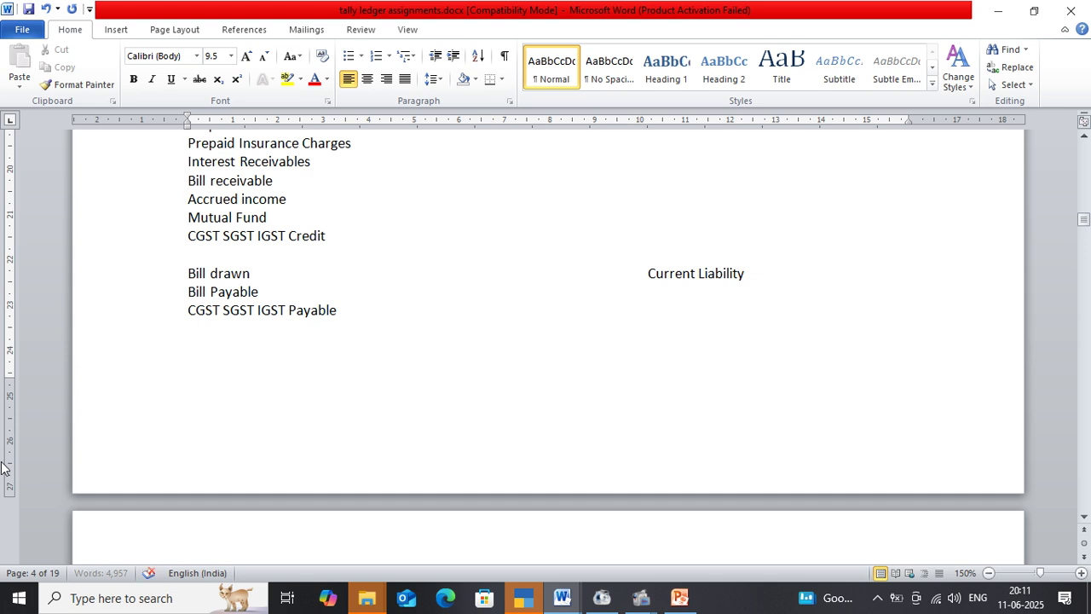
# Review the Sundry Creditor and Loans and Advances (Asset) entries on page 5, including advances to suppliers
pyautogui.scroll(-7, 250, 302)
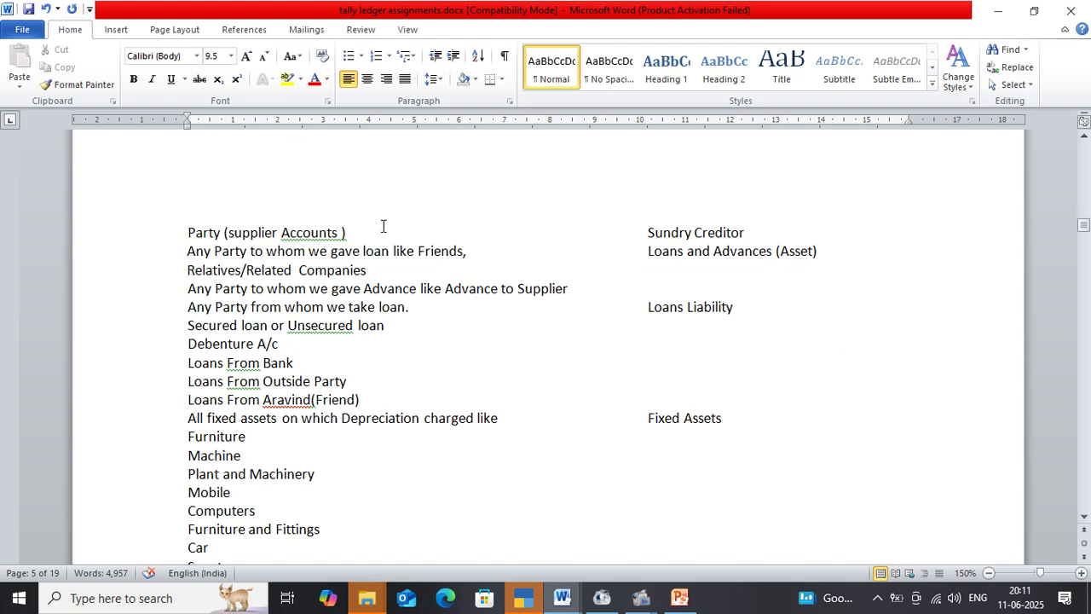
pyautogui.click(804, 233)
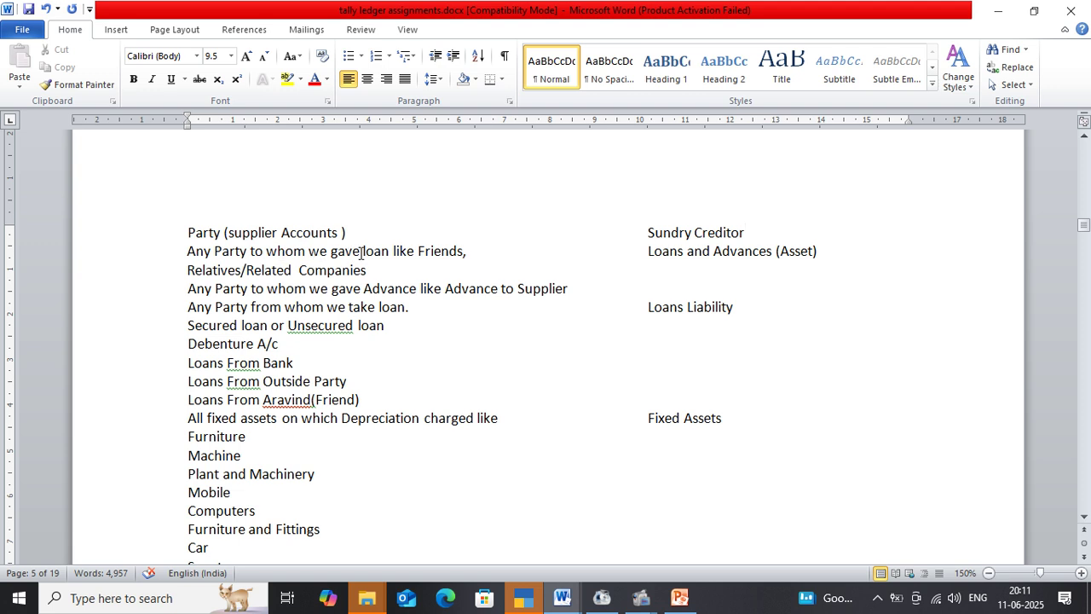
pyautogui.click(827, 252)
pyautogui.click(451, 264)
pyautogui.scroll(-1, 452, 264)
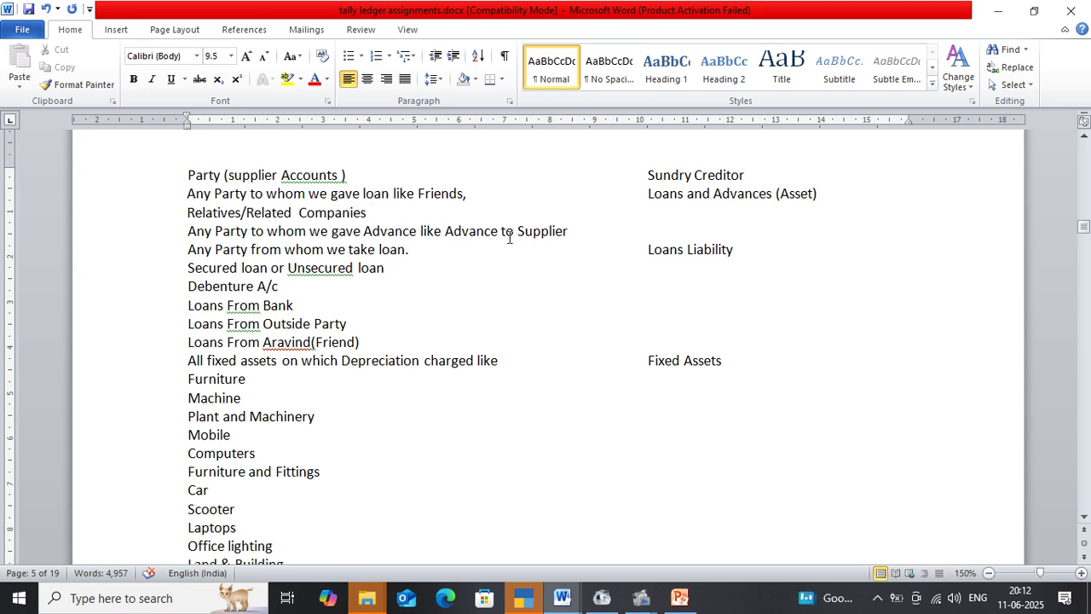
# Review the Loans Liability group and its ledgers from secured or unsecured loans to the loan from a friend
pyautogui.click(688, 252)
pyautogui.scroll(-1, 288, 276)
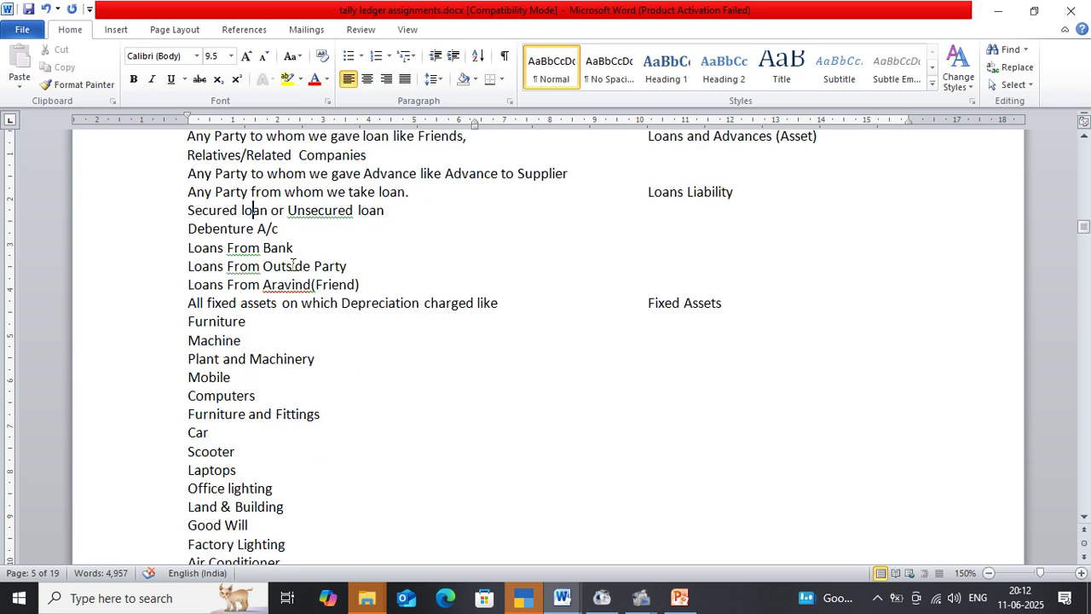
pyautogui.click(338, 211)
pyautogui.click(696, 193)
pyautogui.click(295, 229)
pyautogui.click(426, 211)
pyautogui.click(320, 249)
pyautogui.click(374, 266)
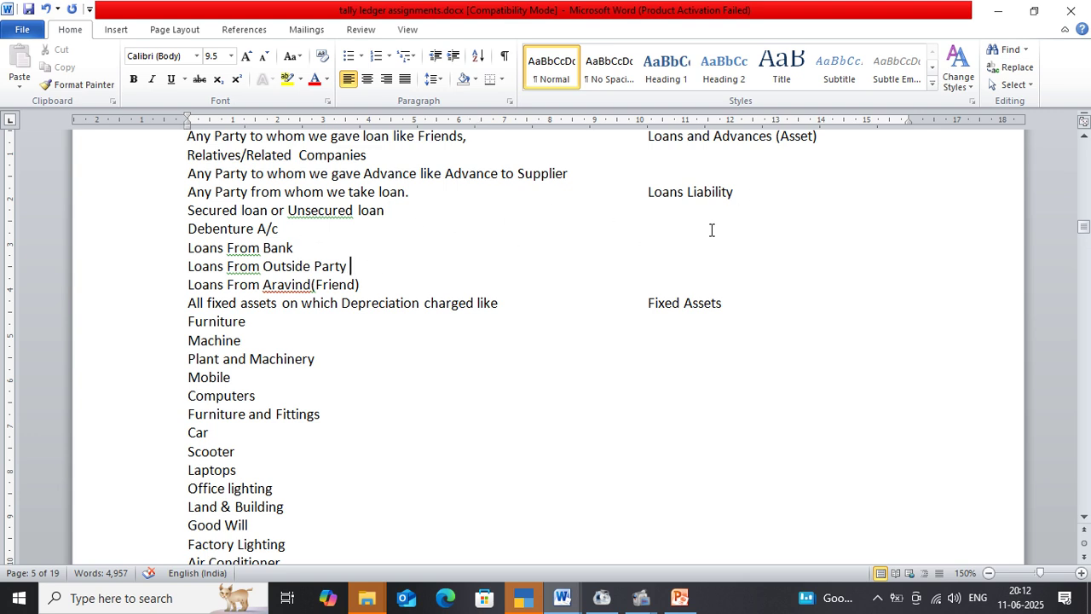
pyautogui.click(379, 286)
pyautogui.click(670, 194)
# Review the Fixed Assets ledgers from Furniture to Furniture and Fittings
pyautogui.scroll(-1, 290, 308)
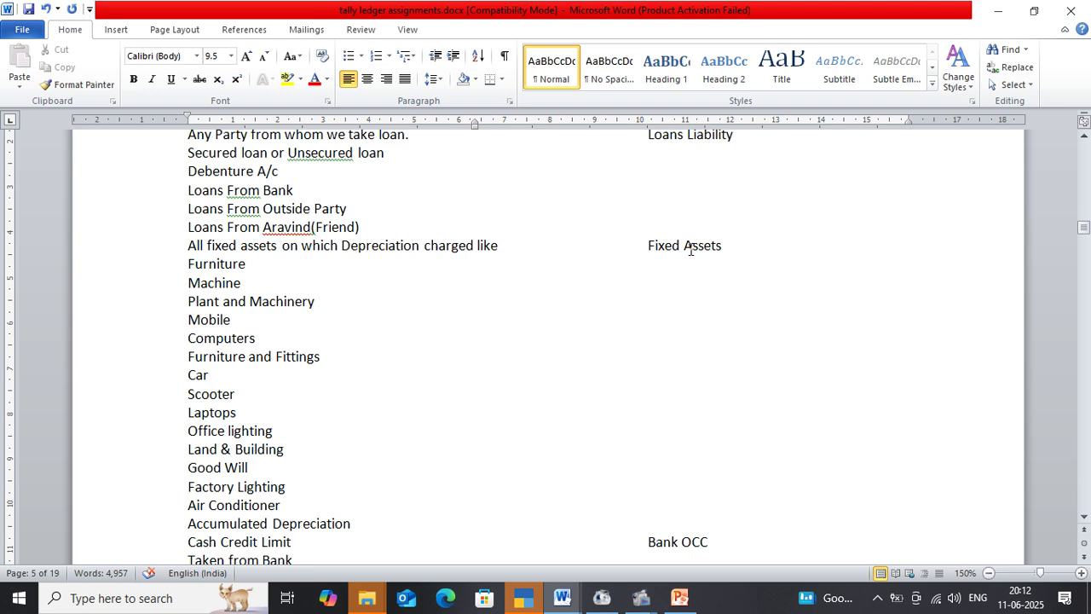
pyautogui.click(292, 269)
pyautogui.click(281, 282)
pyautogui.click(319, 301)
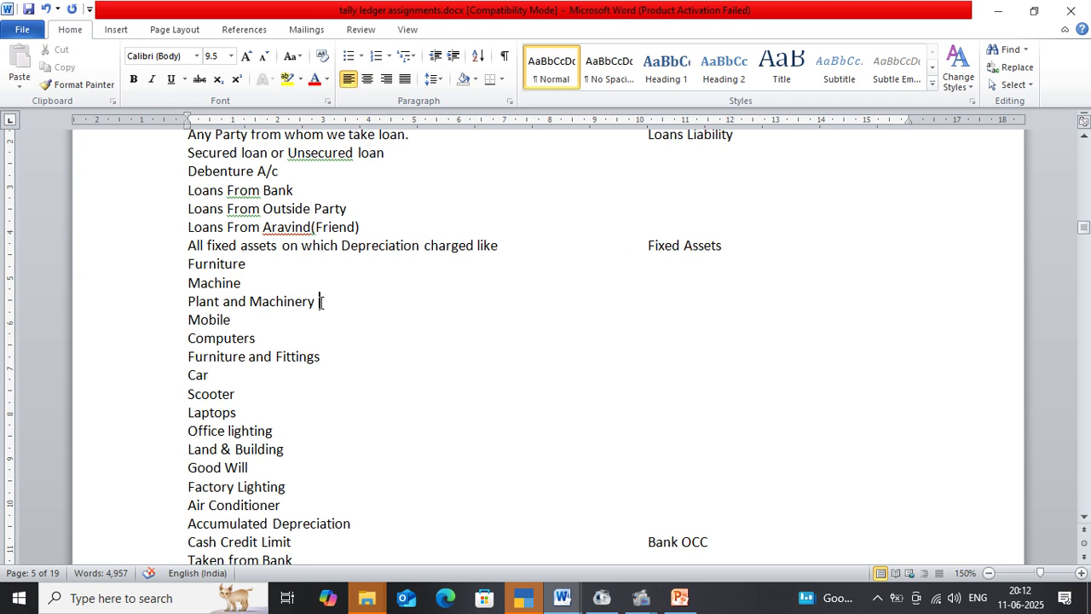
pyautogui.click(268, 322)
pyautogui.click(265, 339)
pyautogui.scroll(-1, 295, 337)
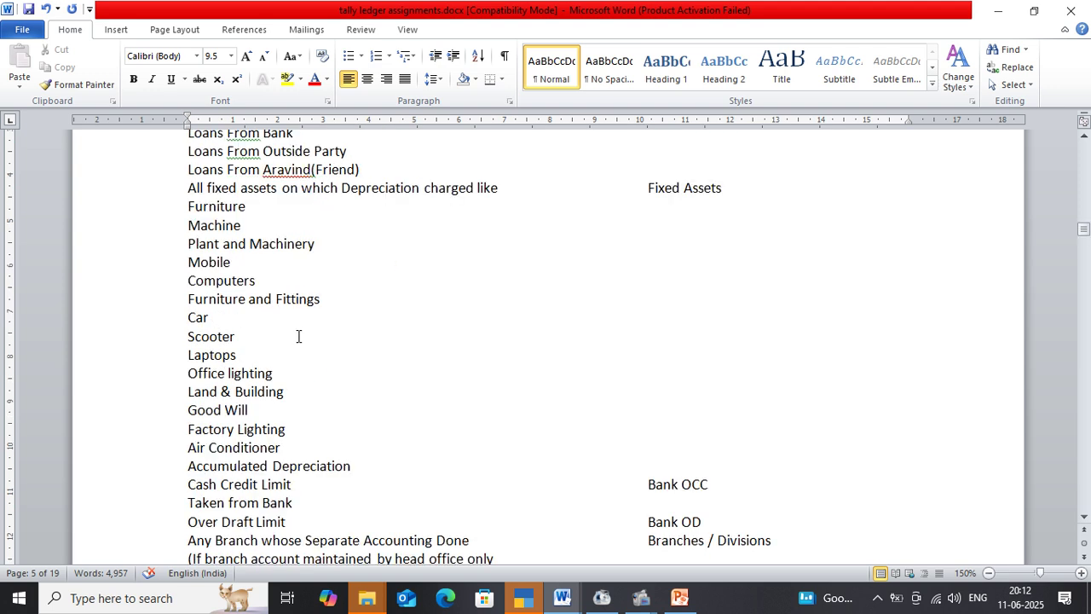
pyautogui.click(319, 303)
pyautogui.scroll(-1, 316, 298)
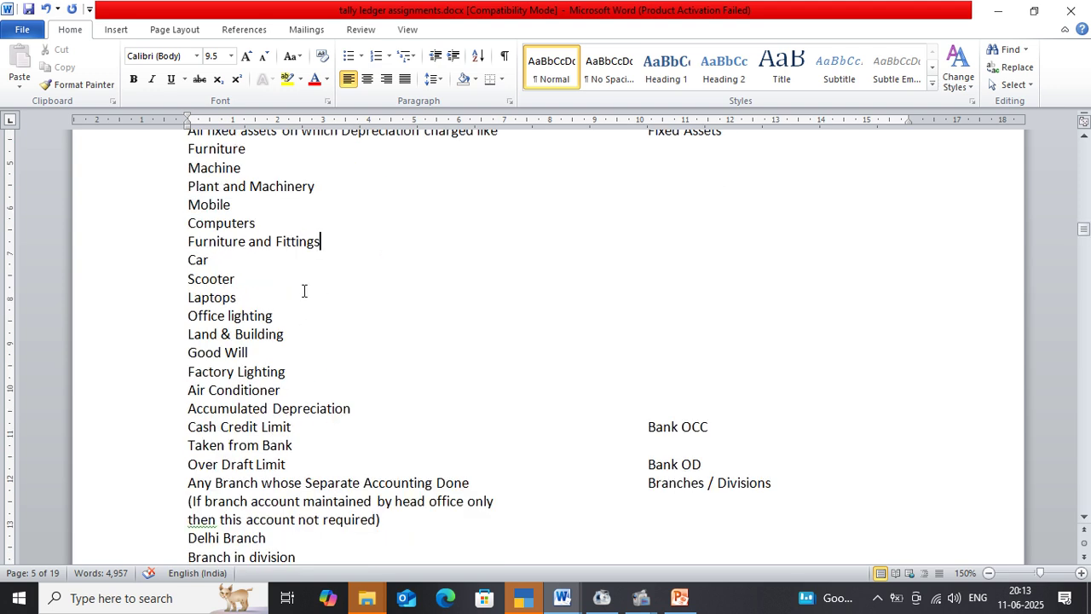
# Review the remaining Fixed Assets ledgers from Car onward and insert a blank line after Accumulated Depreciation
pyautogui.click(258, 261)
pyautogui.click(260, 280)
pyautogui.scroll(-1, 285, 302)
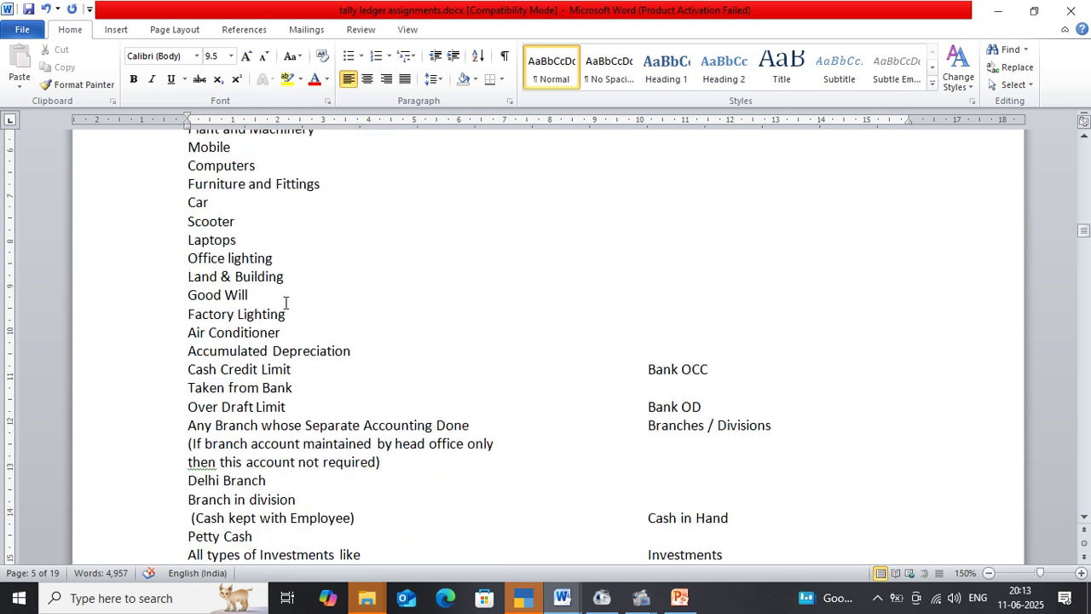
pyautogui.click(298, 260)
pyautogui.click(295, 277)
pyautogui.click(282, 297)
pyautogui.click(375, 347)
pyautogui.press('Return')
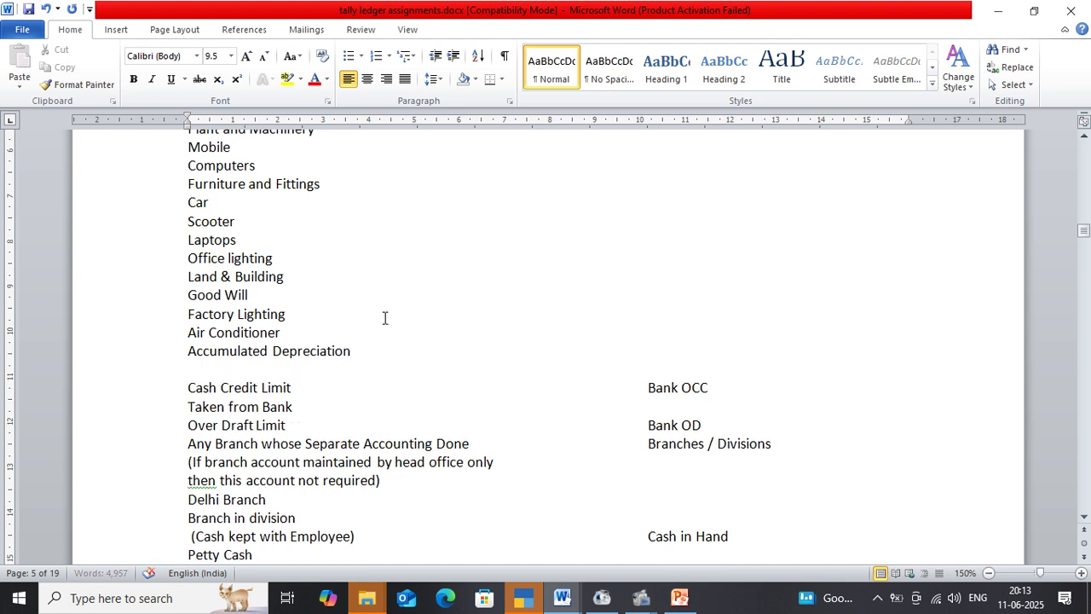
# Insert a blank line after "Taken from Bank" to separate the Cash Credit Limit (Bank OCC) entry from Over Draft Limit
pyautogui.scroll(2, 390, 316)
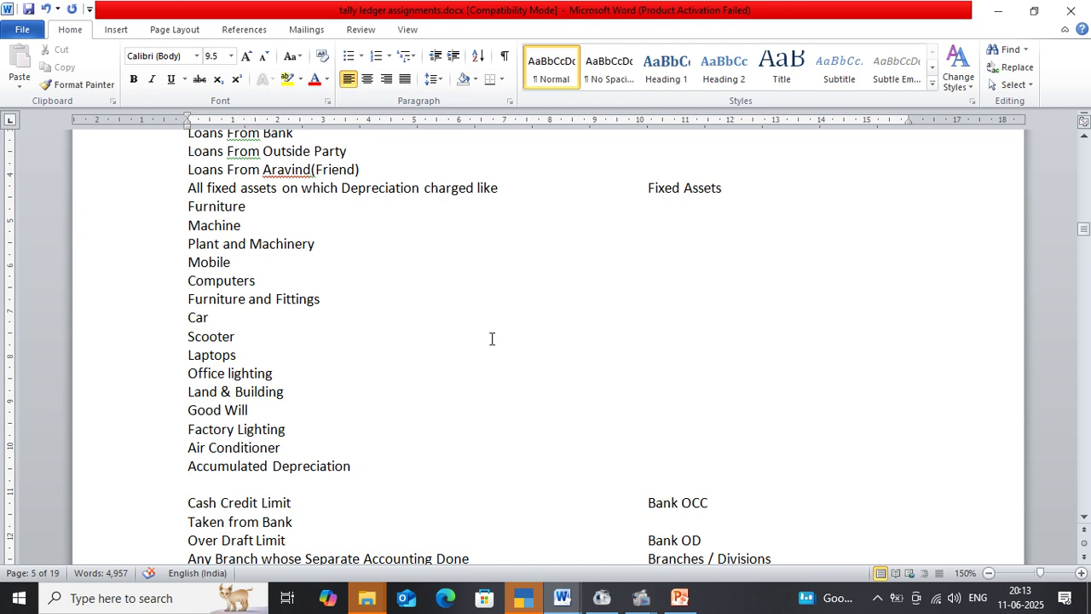
pyautogui.scroll(-3, 492, 339)
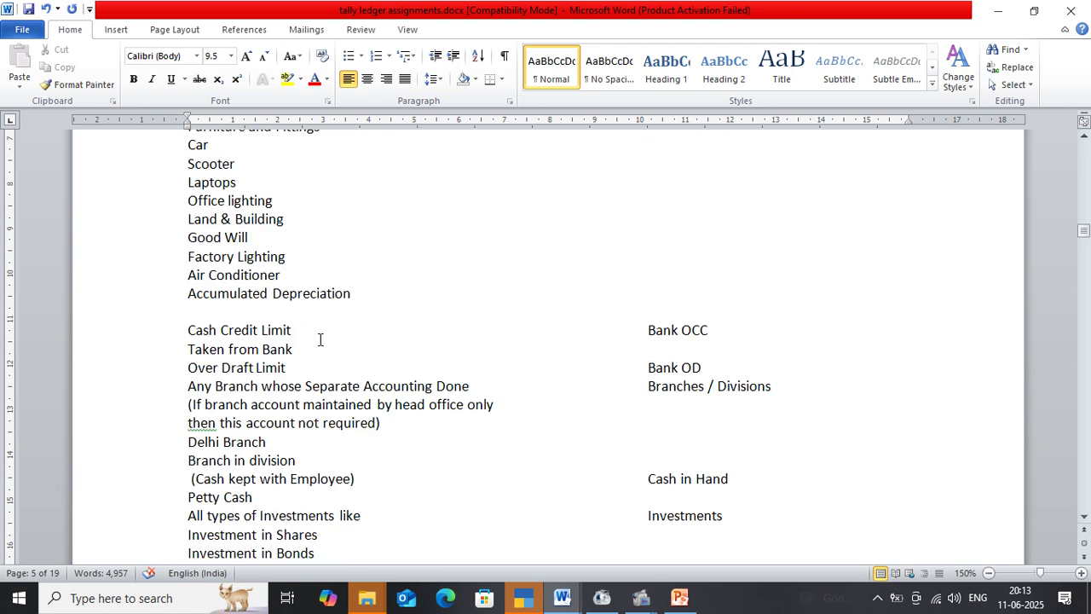
pyautogui.click(290, 329)
pyautogui.click(303, 354)
pyautogui.press('Return')
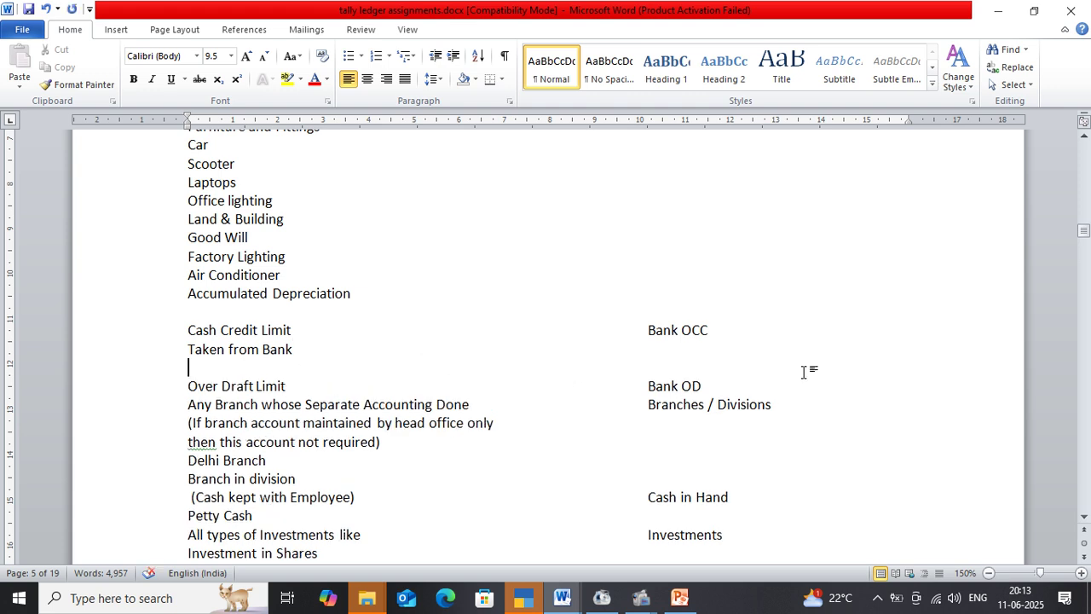
# Insert a blank line after Petty Cash to separate the Cash in Hand ledgers from the Investments group
pyautogui.scroll(-3, 319, 346)
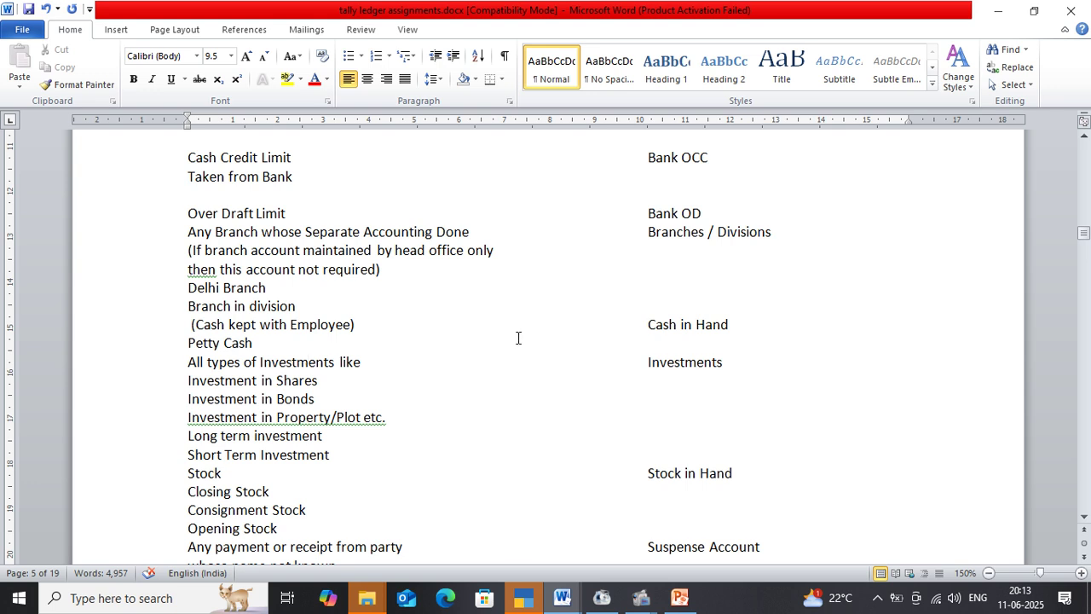
pyautogui.click(288, 341)
pyautogui.press('Return')
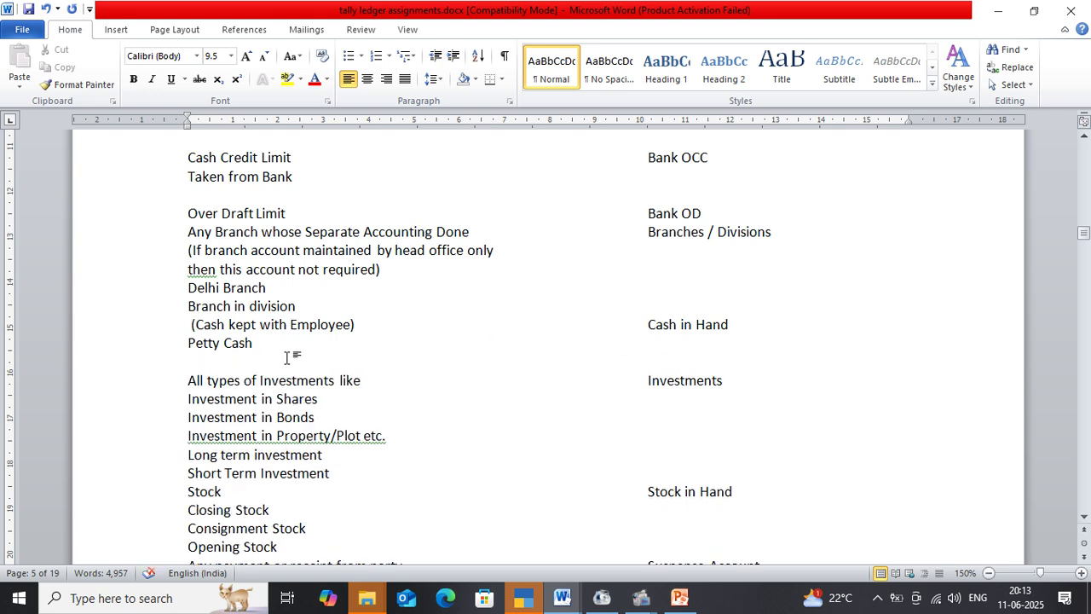
# Insert a blank line after Short Term Investment to separate the Investments ledgers from the Stock in Hand group
pyautogui.scroll(-1, 338, 372)
pyautogui.scroll(-2, 343, 360)
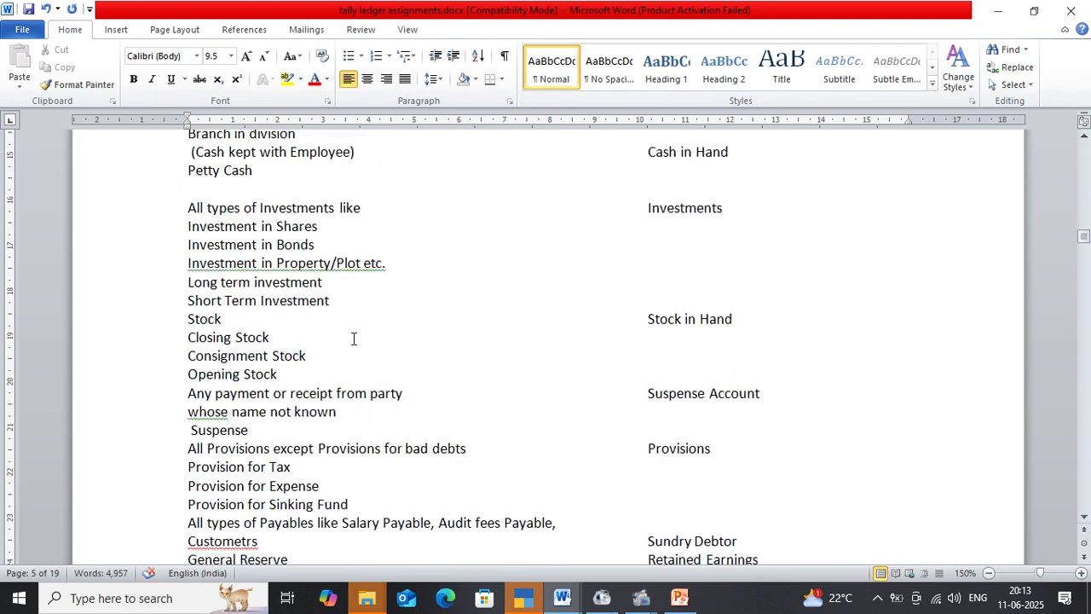
pyautogui.click(322, 243)
pyautogui.click(336, 300)
pyautogui.press('Return')
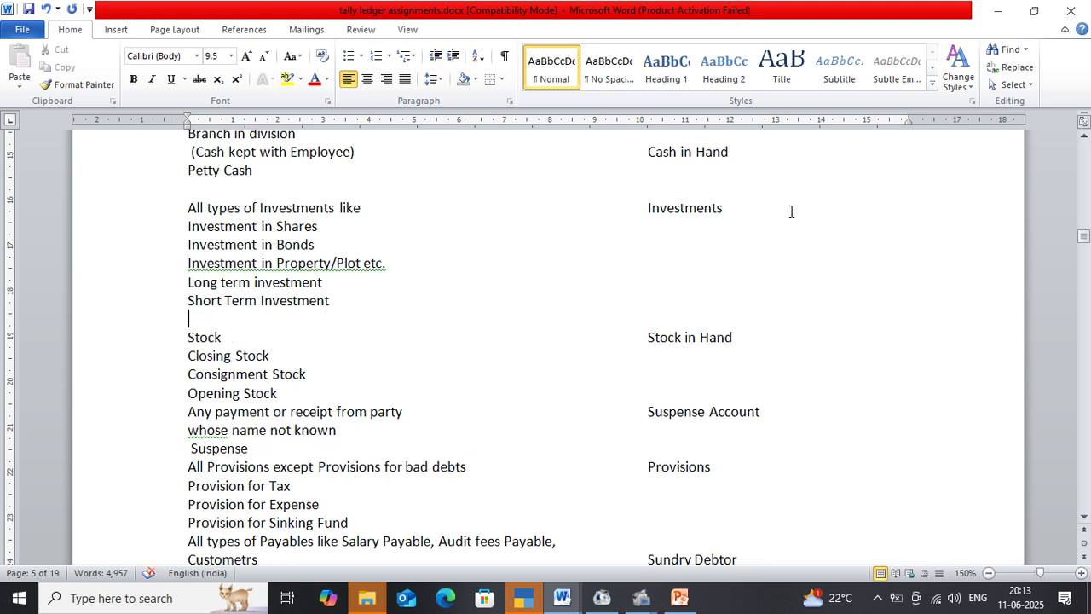
pyautogui.click(697, 209)
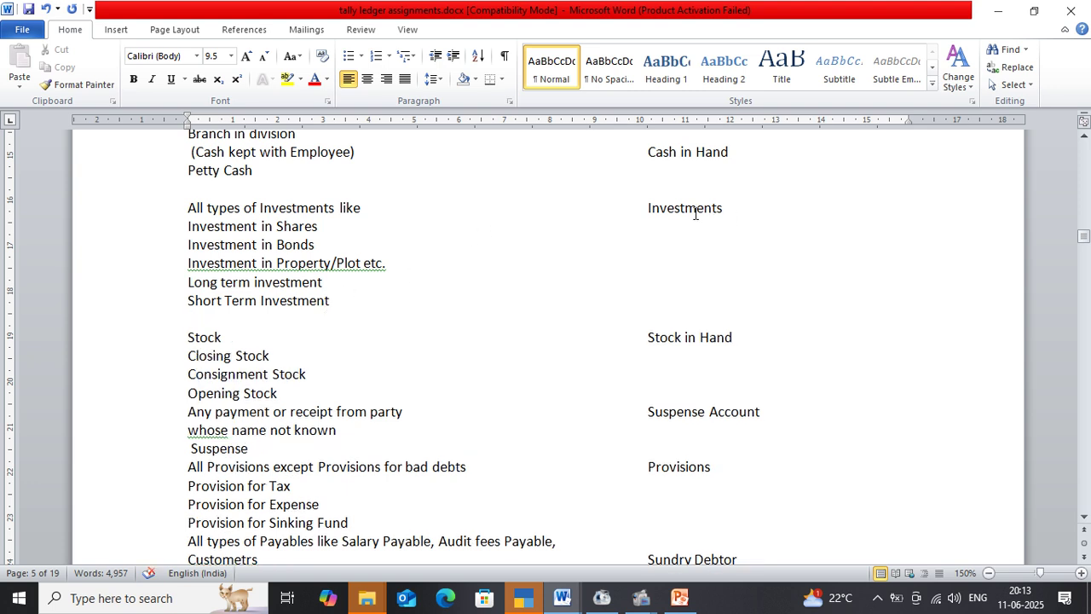
# Insert blank lines after Opening Stock and after Suspense to set off the Stock in Hand and Suspense Account groups
pyautogui.click(314, 337)
pyautogui.scroll(-2, 486, 336)
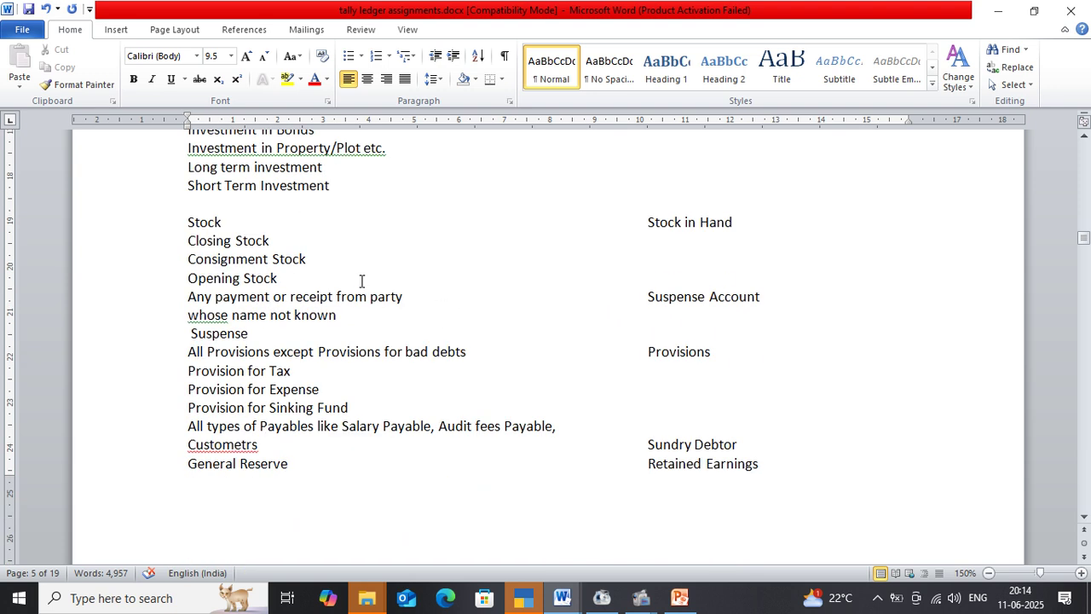
pyautogui.click(338, 259)
pyautogui.click(490, 299)
pyautogui.click(389, 281)
pyautogui.press('Return')
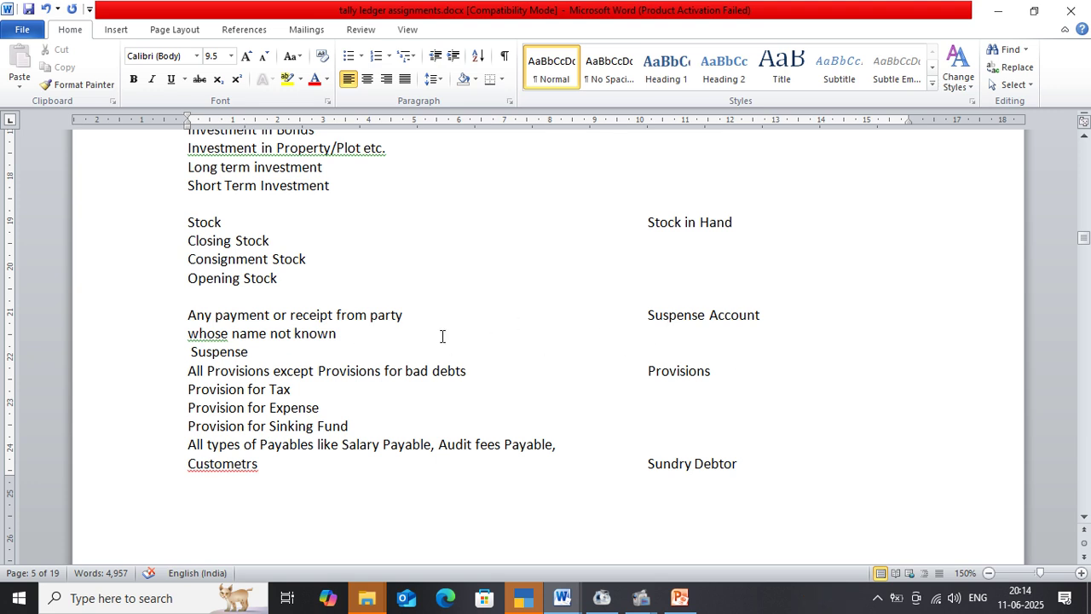
pyautogui.click(416, 348)
pyautogui.press('Return')
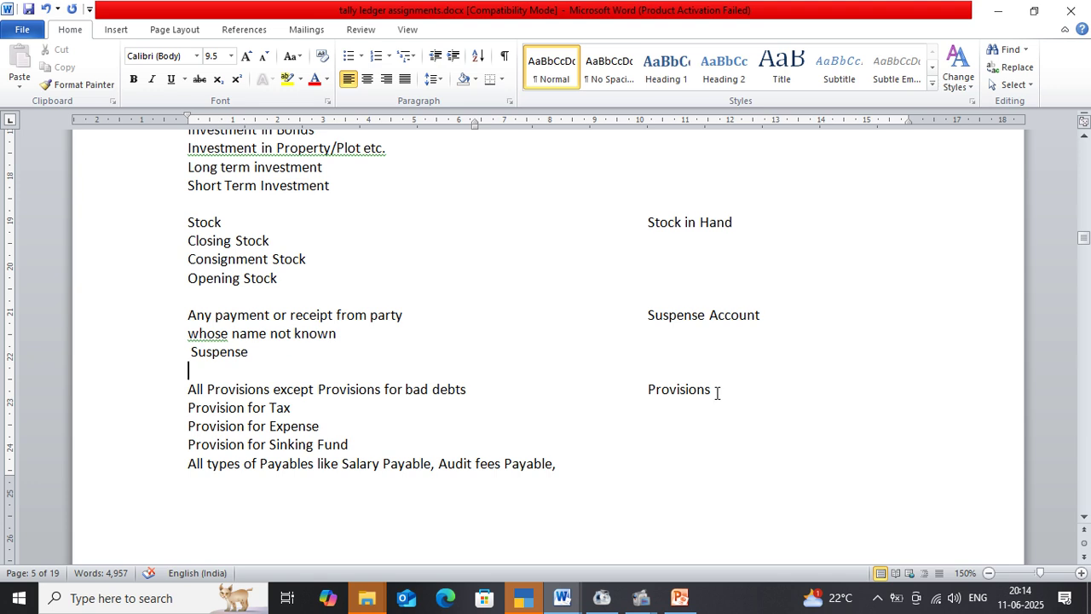
# Review the Provisions group and its tax, expense, sinking fund and payables ledgers at the end of page 5
pyautogui.click(388, 407)
pyautogui.click(345, 426)
pyautogui.click(366, 444)
pyautogui.scroll(-2, 365, 427)
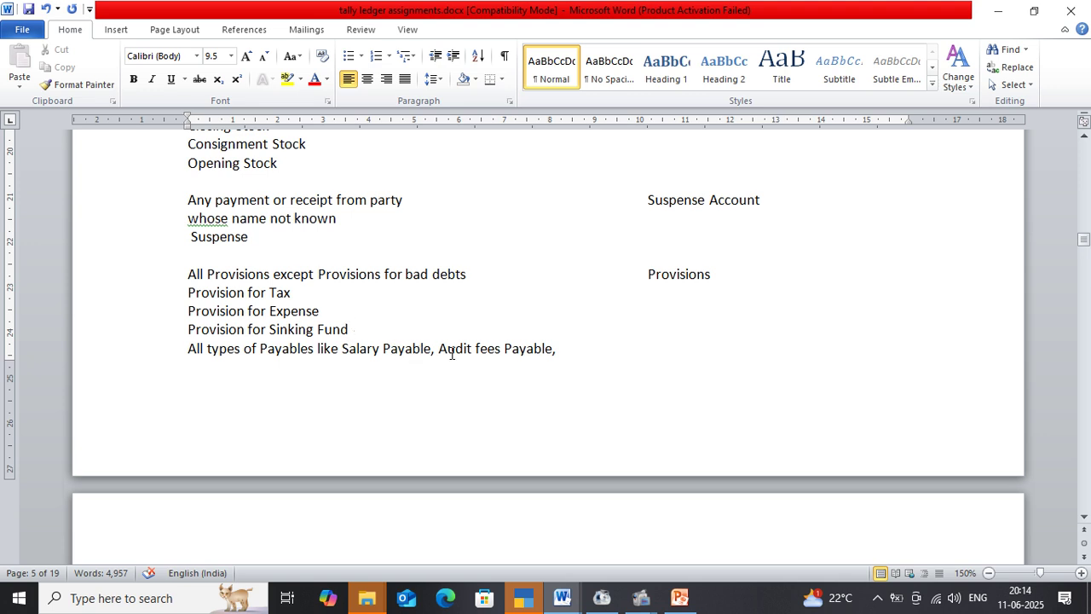
pyautogui.click(663, 274)
pyautogui.scroll(-1, 464, 293)
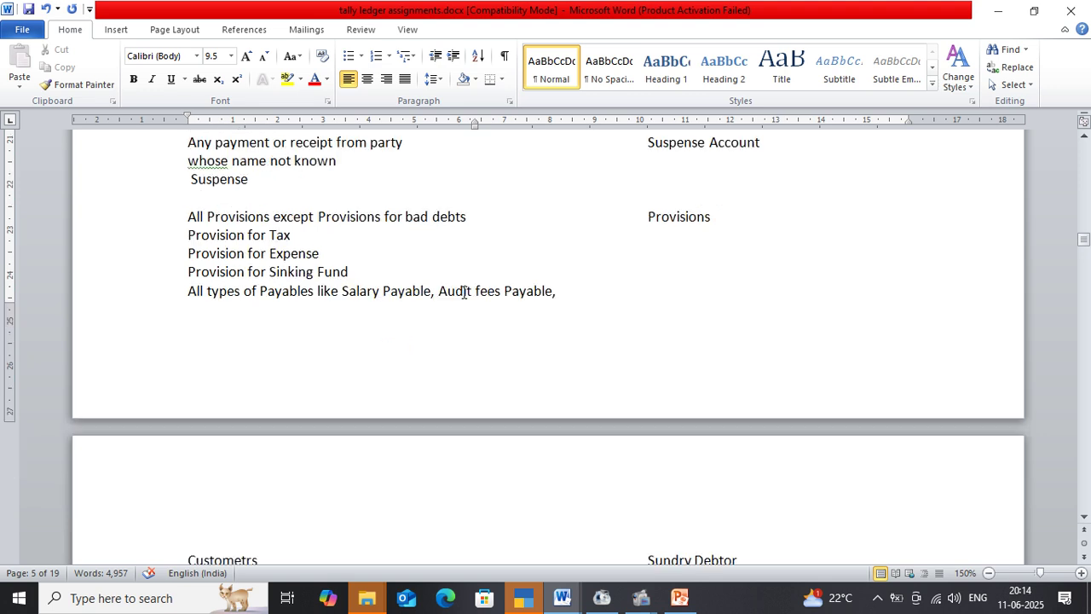
pyautogui.scroll(-1, 464, 292)
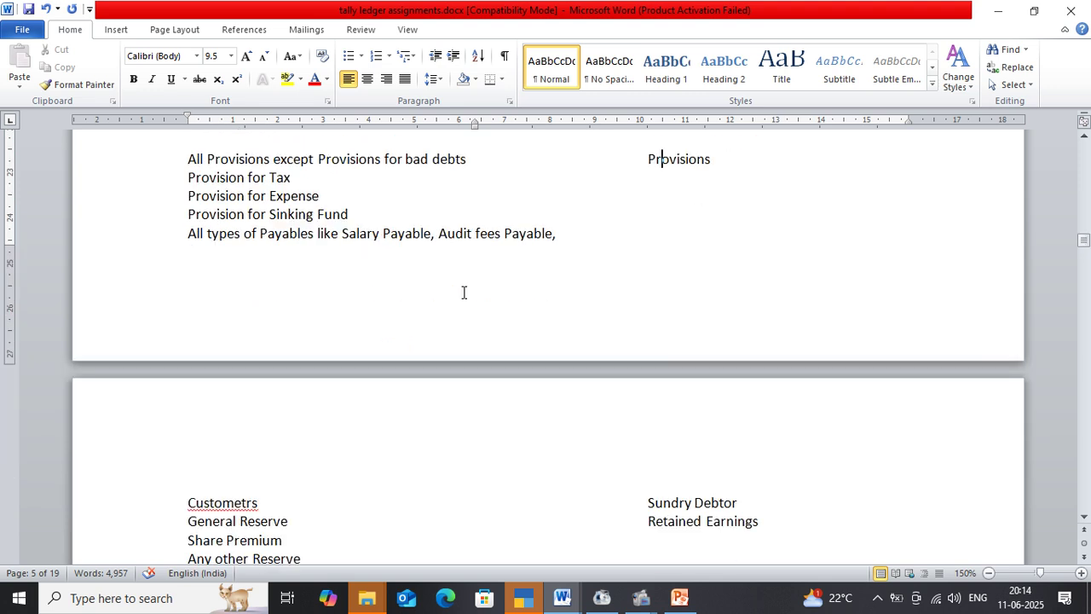
# Correct the misspelled "Custometrs" to "Customers" on page 6 and insert a blank line after it
pyautogui.scroll(-5, 464, 292)
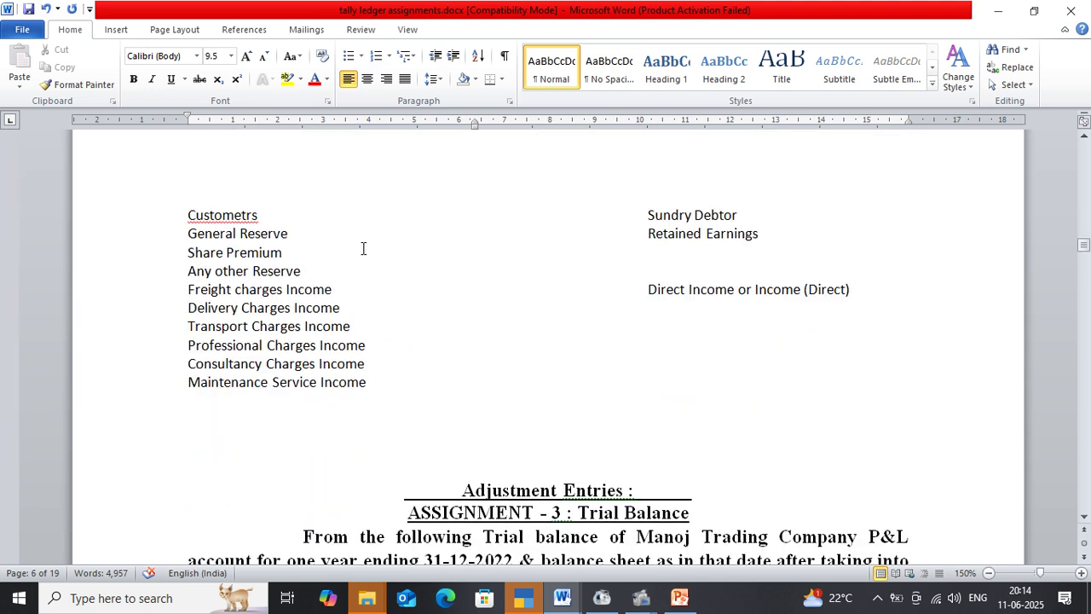
pyautogui.click(224, 215)
pyautogui.rightClick(234, 213)
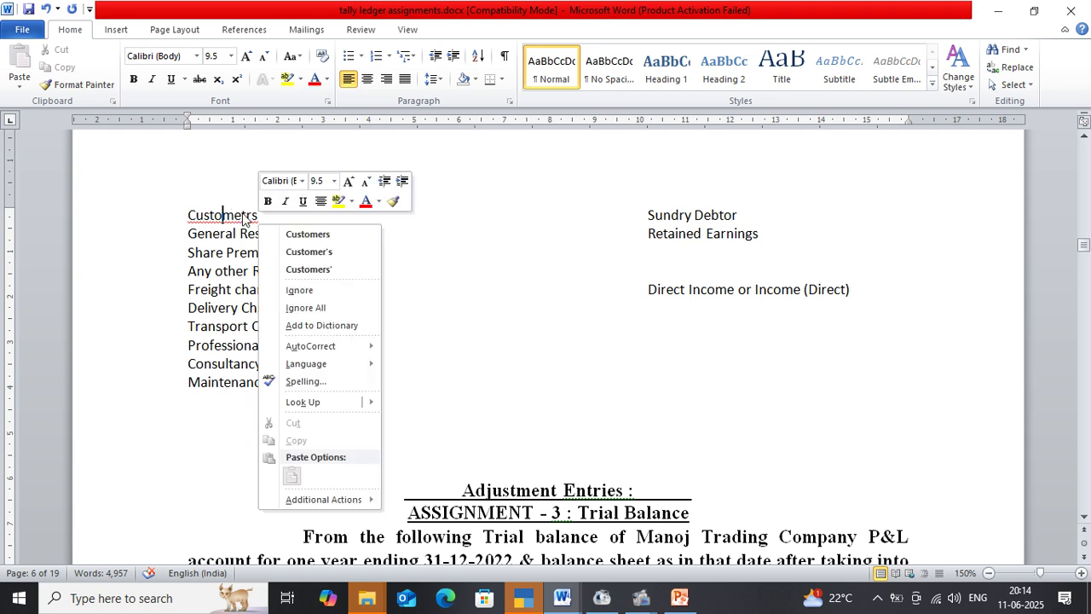
pyautogui.click(306, 240)
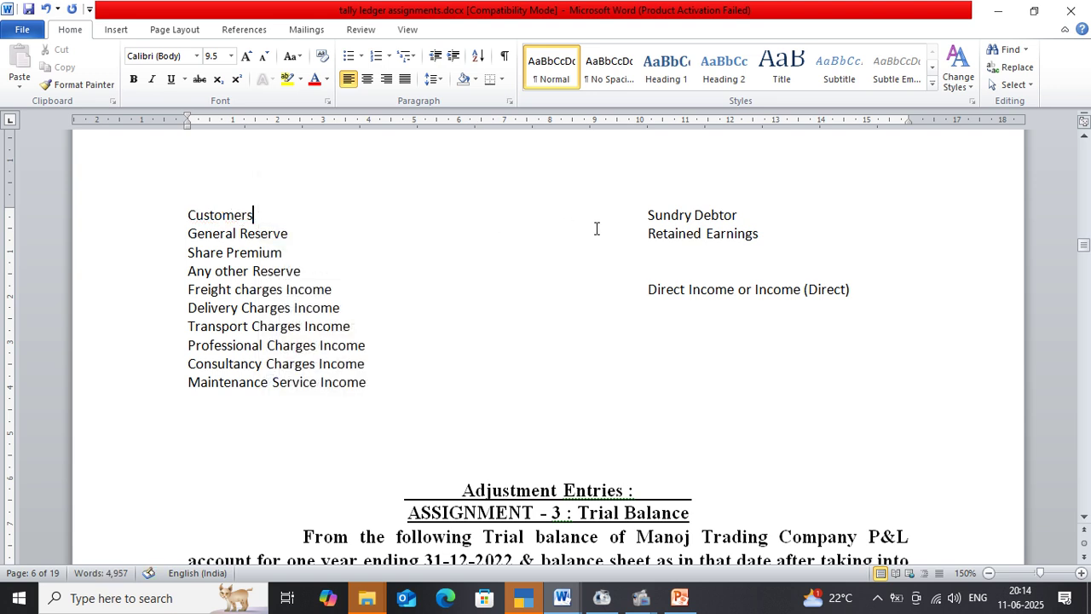
pyautogui.press('Return')
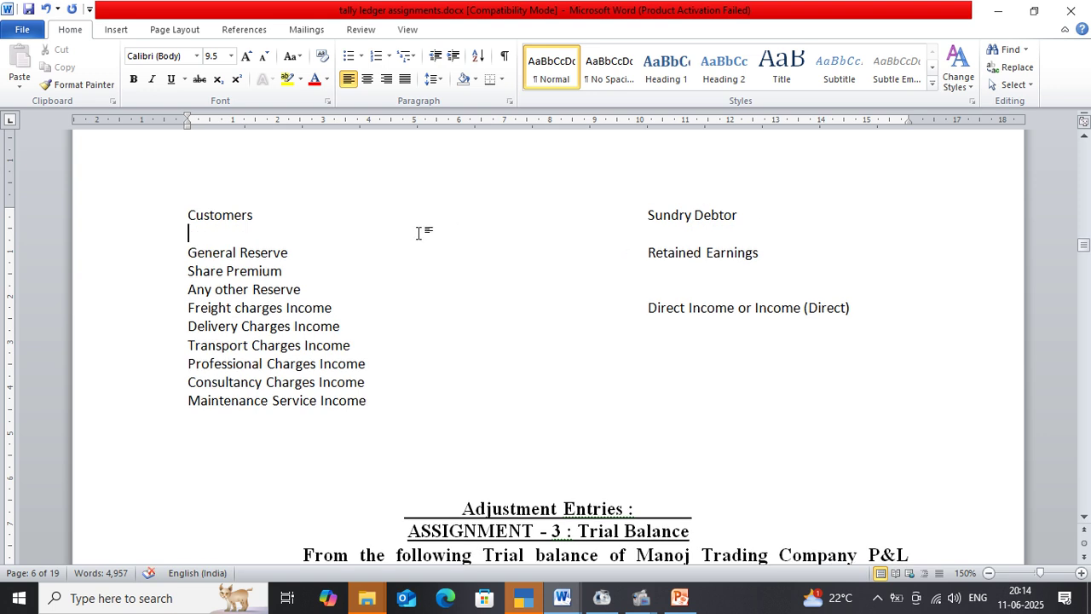
# Insert a blank line after Any other Reserve to separate the Retained Earnings ledgers from the Direct Income group
pyautogui.click(735, 255)
pyautogui.click(356, 291)
pyautogui.press('Return')
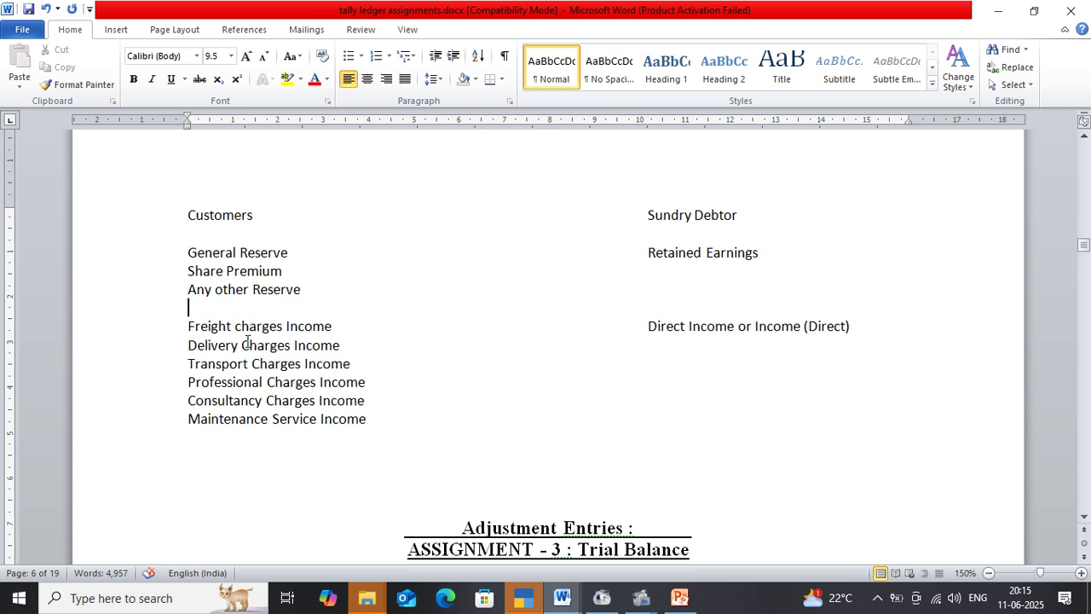
# Review the Direct Income ledgers from Freight charges Income to Maintenance Service Income
pyautogui.click(685, 327)
pyautogui.click(673, 326)
pyautogui.click(727, 327)
pyautogui.click(342, 345)
pyautogui.click(248, 366)
pyautogui.click(300, 367)
pyautogui.click(242, 406)
pyautogui.click(230, 431)
pyautogui.click(316, 419)
pyautogui.click(672, 327)
pyautogui.scroll(-2, 649, 307)
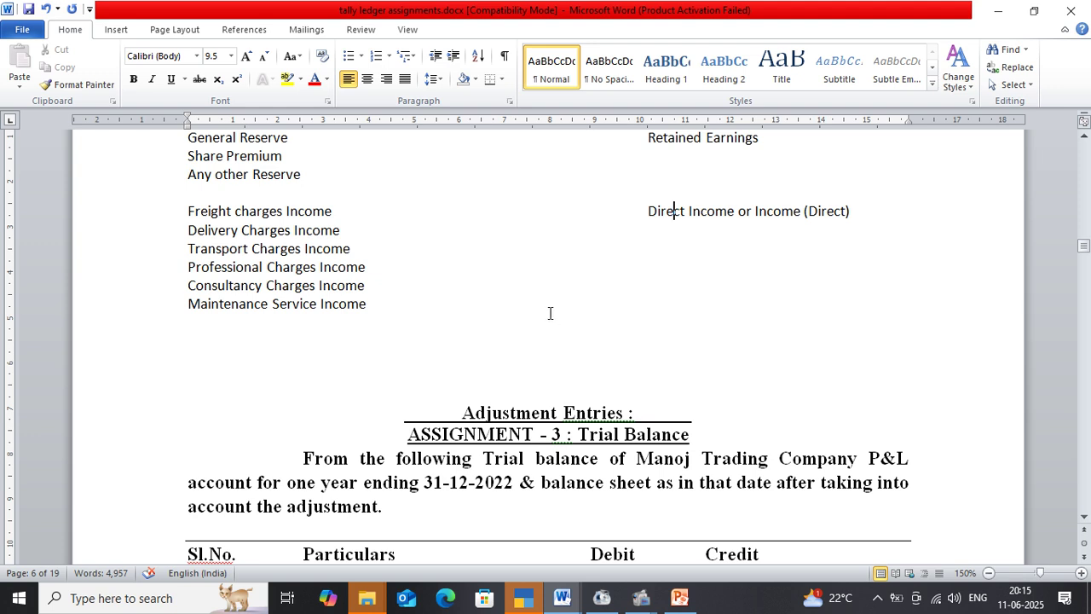
pyautogui.doubleClick(496, 345)
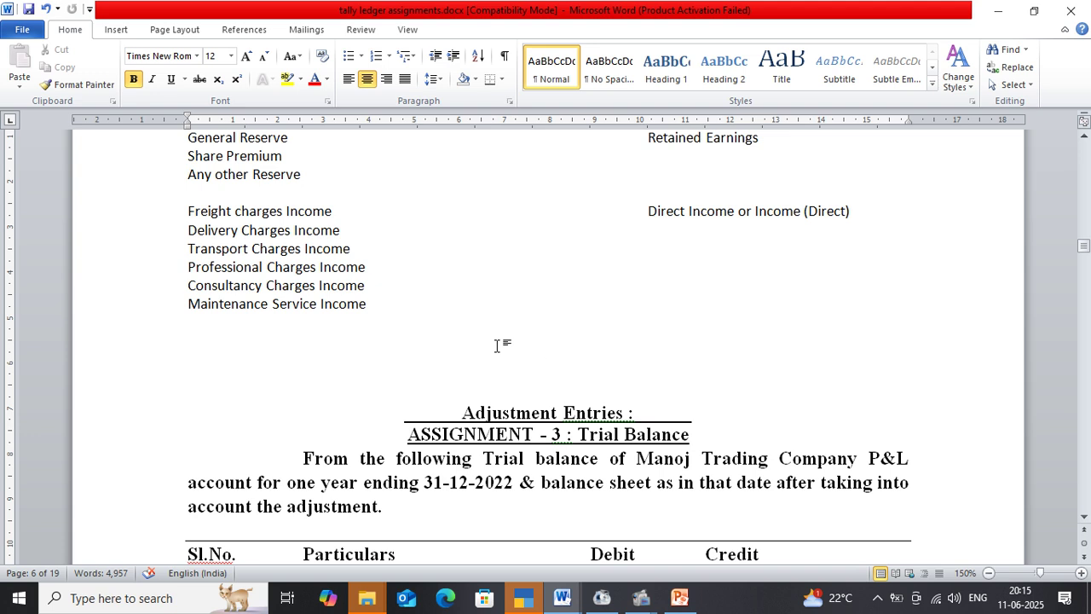
# Look back over the ledger list from Sundry Creditor to Direct Income and on to the Assignment 3 trial balance
pyautogui.scroll(3, 524, 328)
pyautogui.scroll(8, 614, 312)
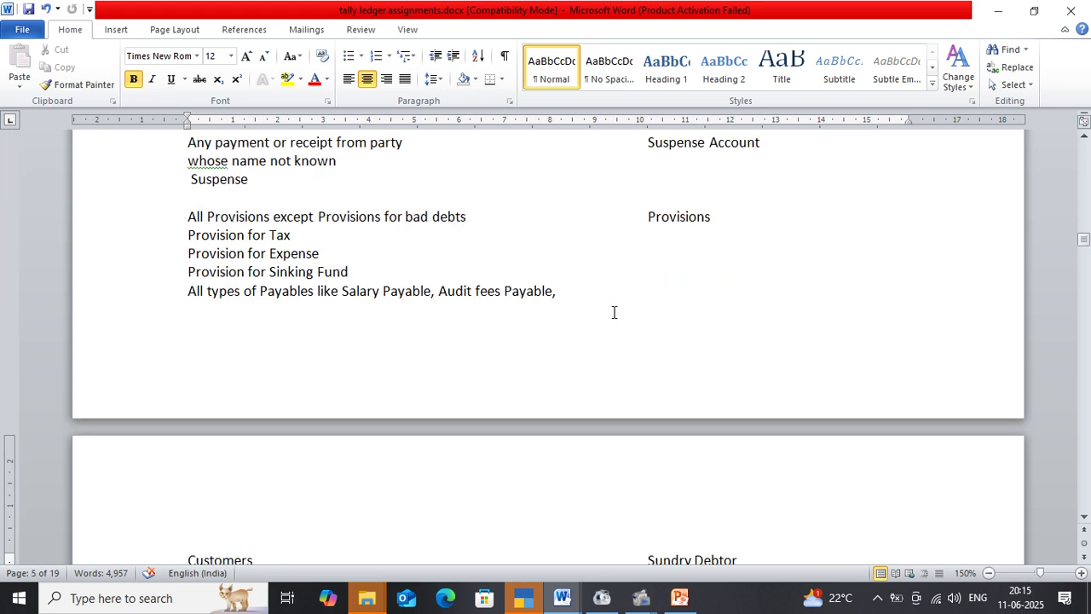
pyautogui.scroll(7, 613, 312)
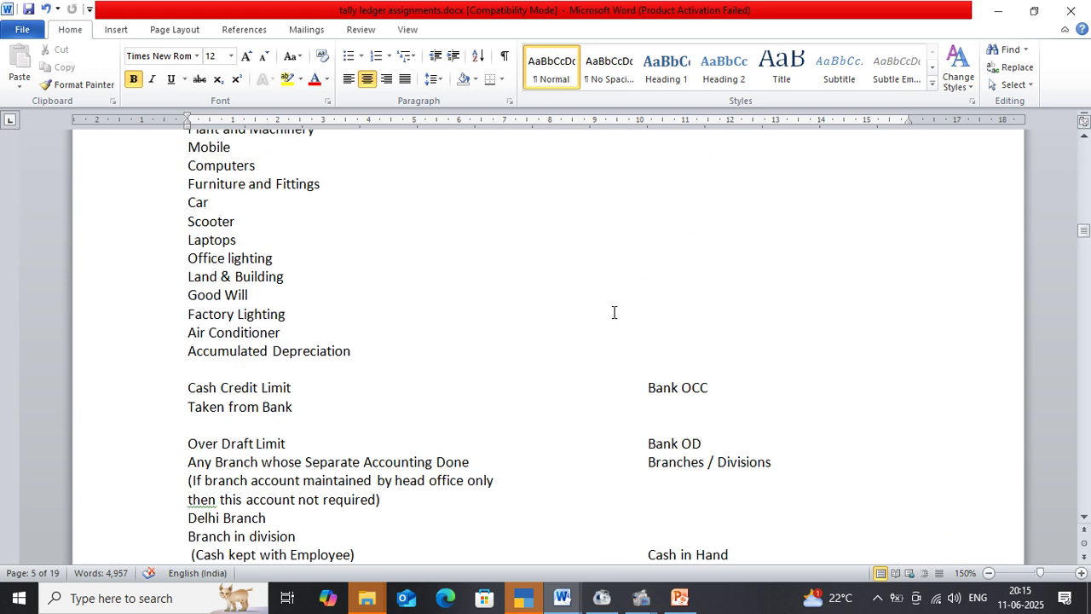
pyautogui.scroll(2, 613, 312)
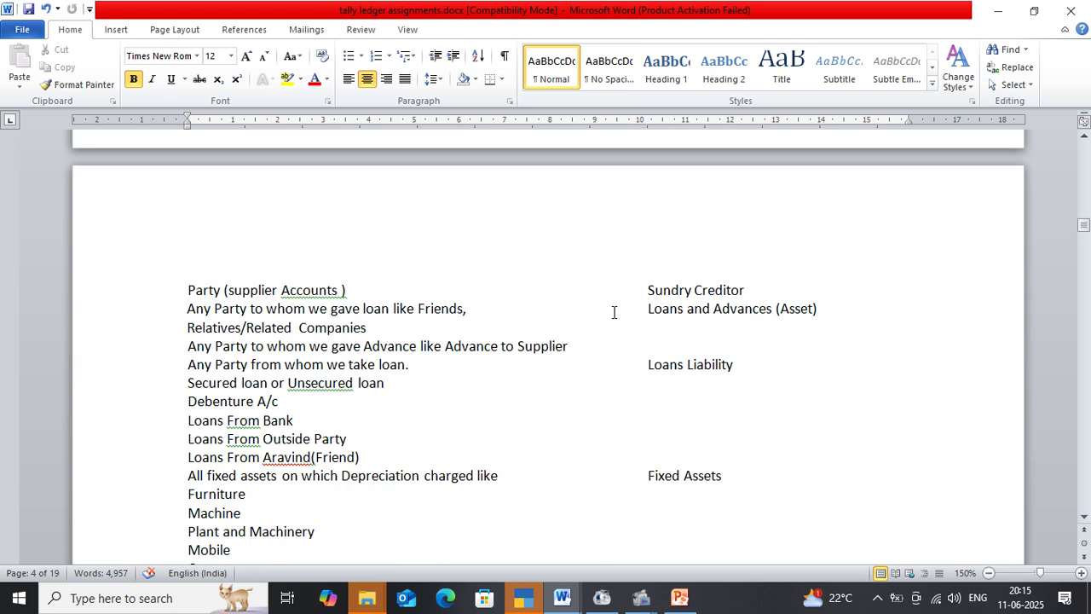
pyautogui.scroll(-15, 613, 312)
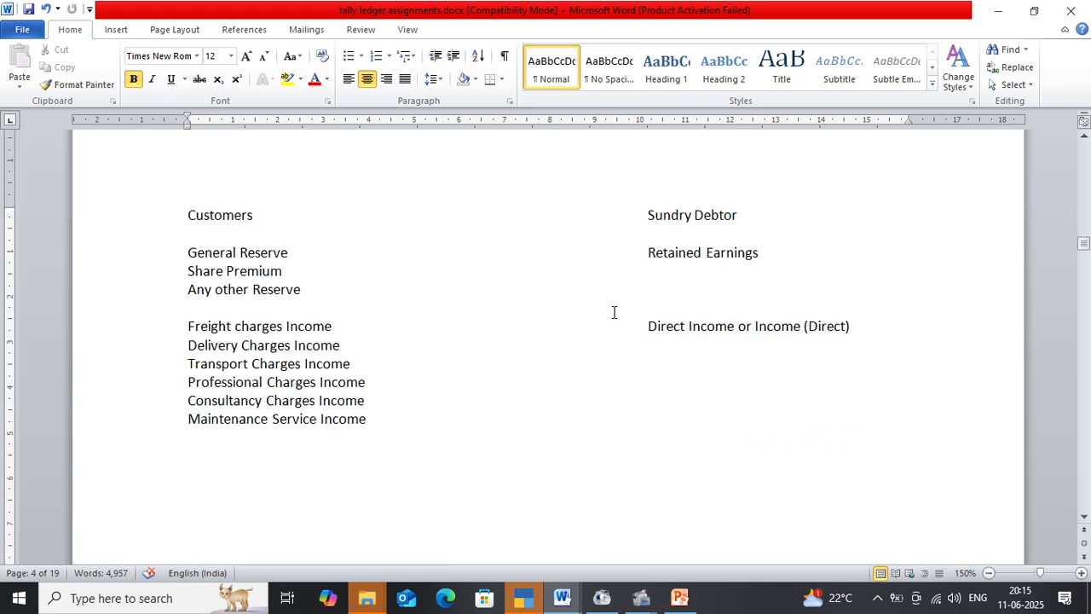
pyautogui.scroll(-10, 614, 312)
pyautogui.scroll(7, 616, 310)
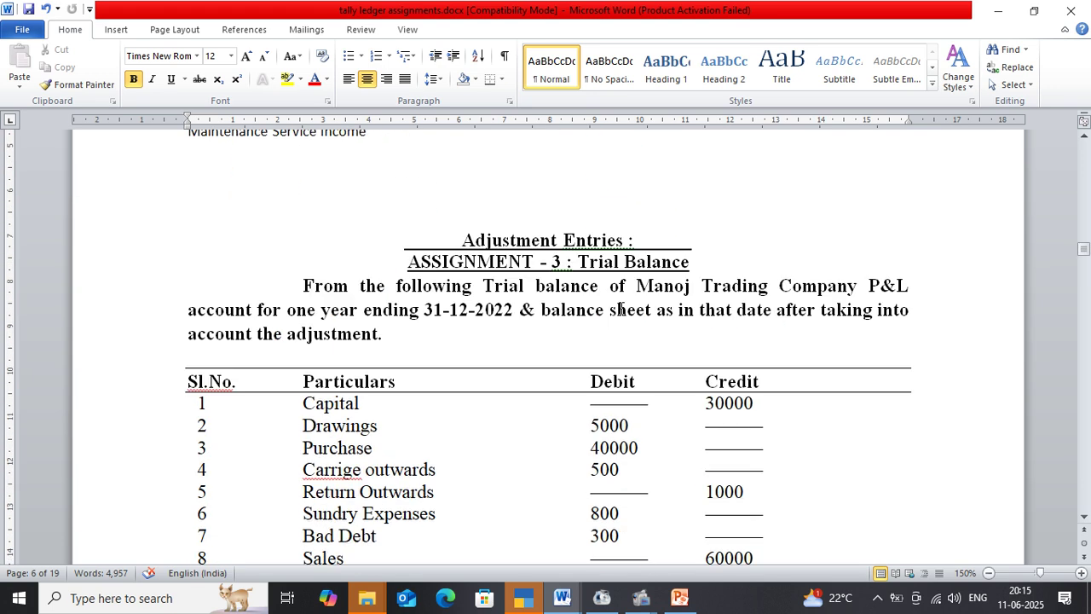
pyautogui.scroll(1, 651, 264)
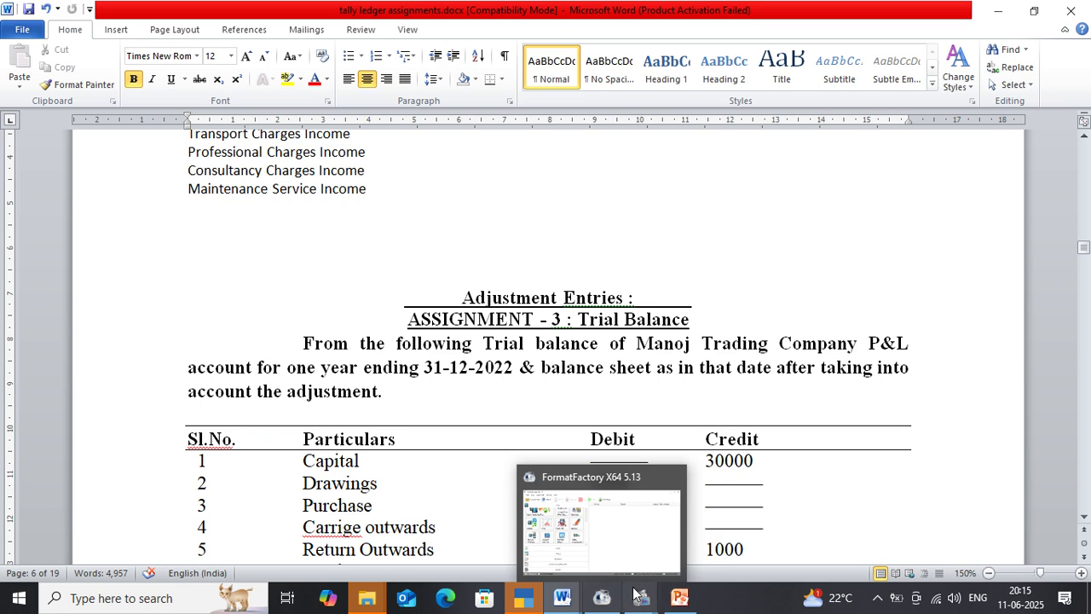
pyautogui.moveTo(645, 596)
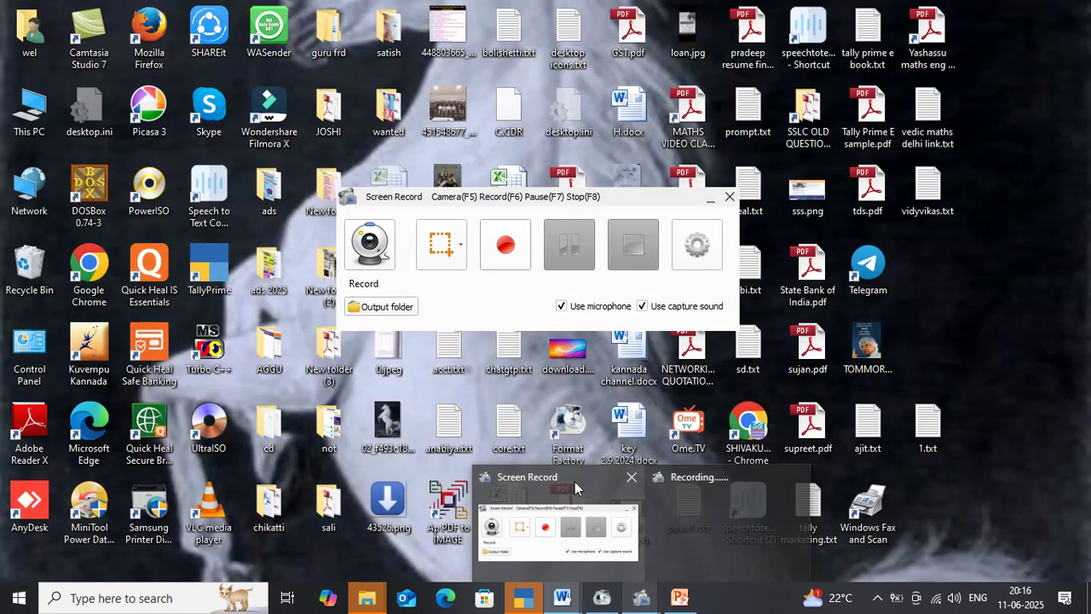
pyautogui.click(614, 536)
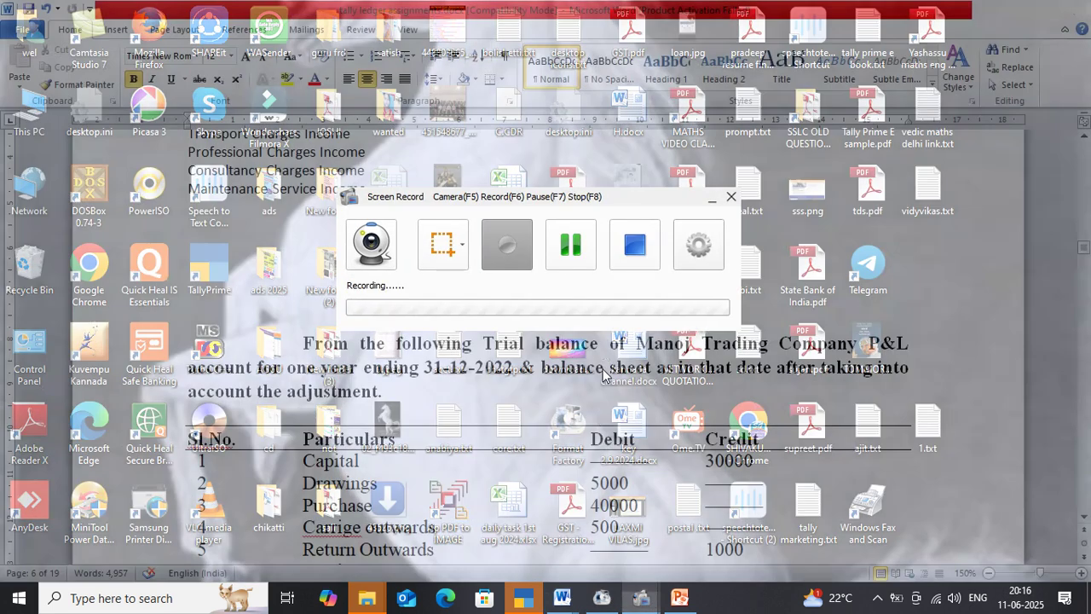